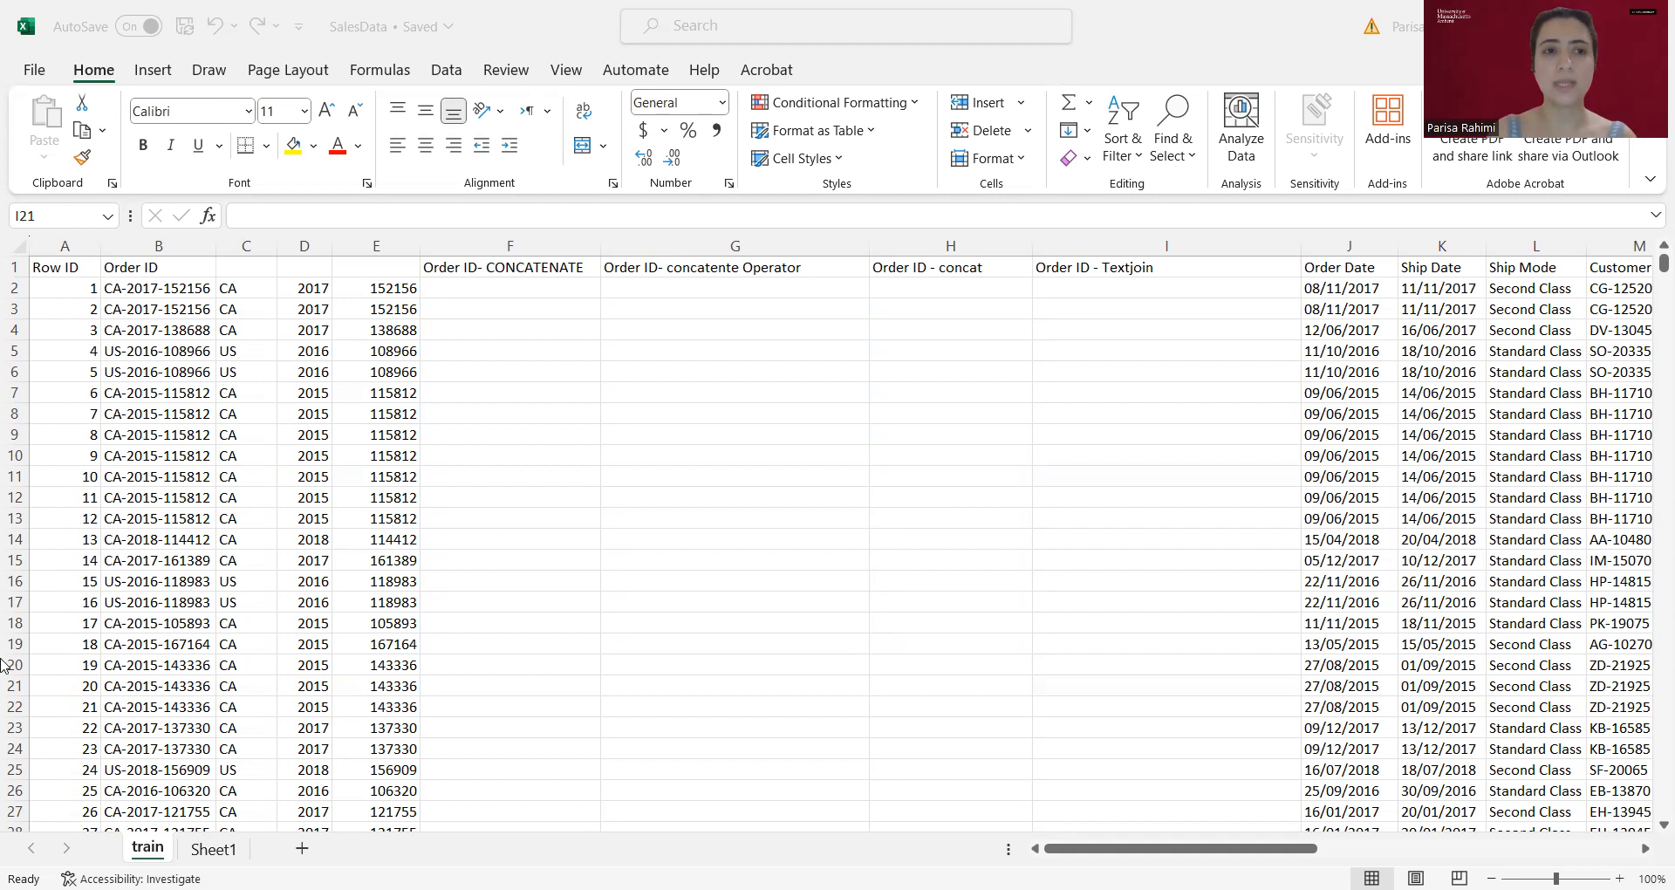
Examine the Order ID column and its separate parts in C2:E2 alongside the empty CONCATENATE column
left_click(150, 268)
left_click(160, 286)
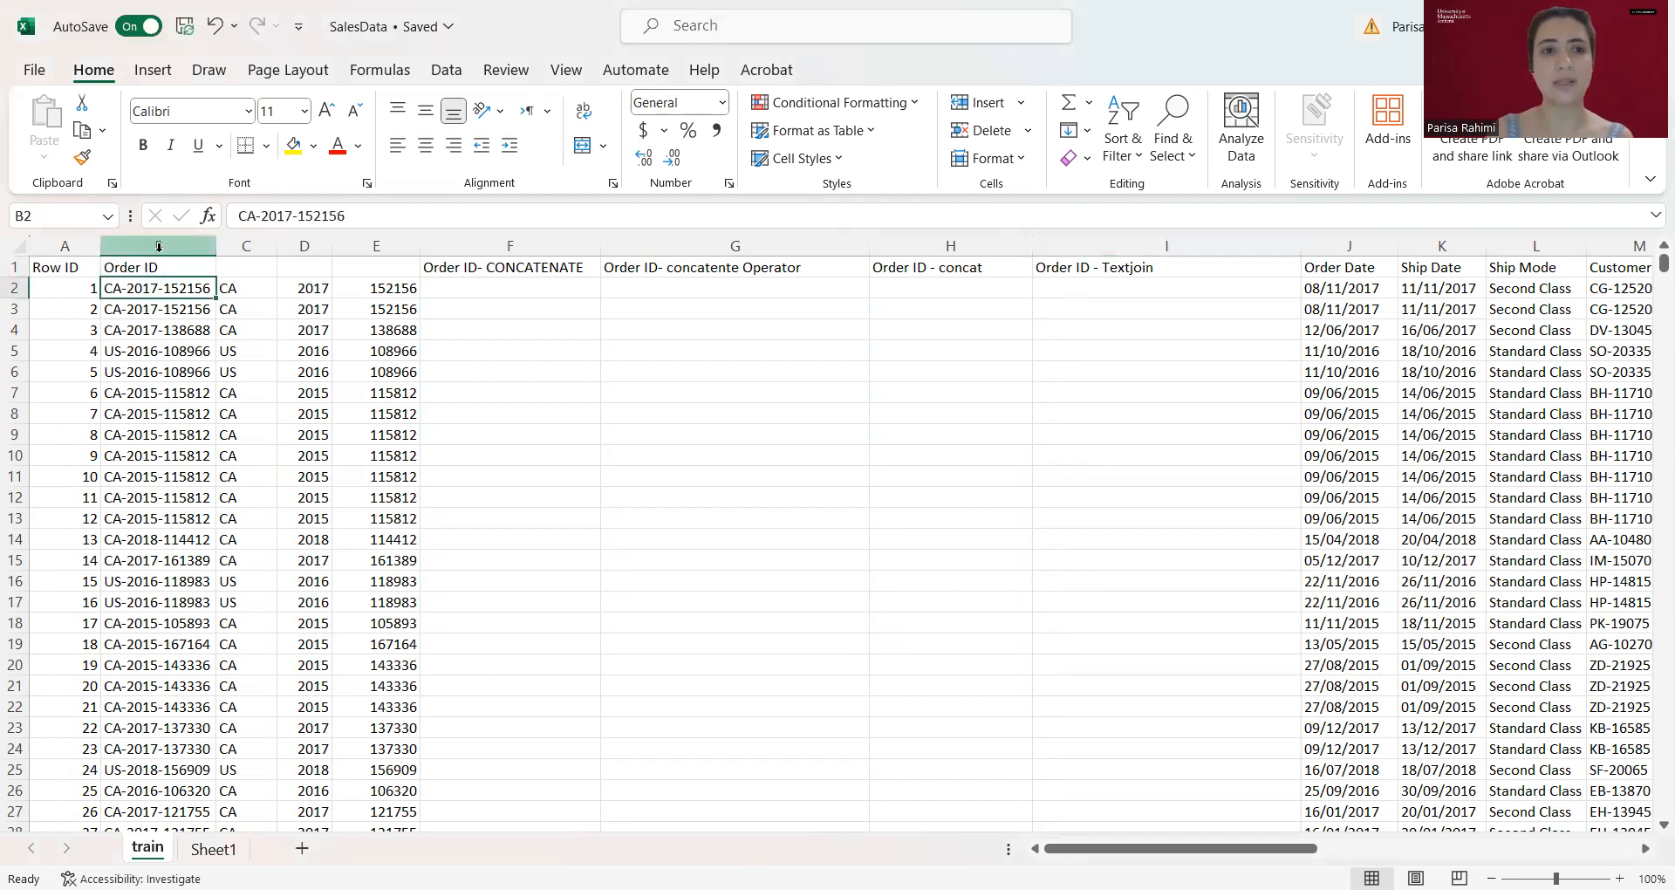
left_click(159, 248)
left_click(161, 300)
left_click(137, 281)
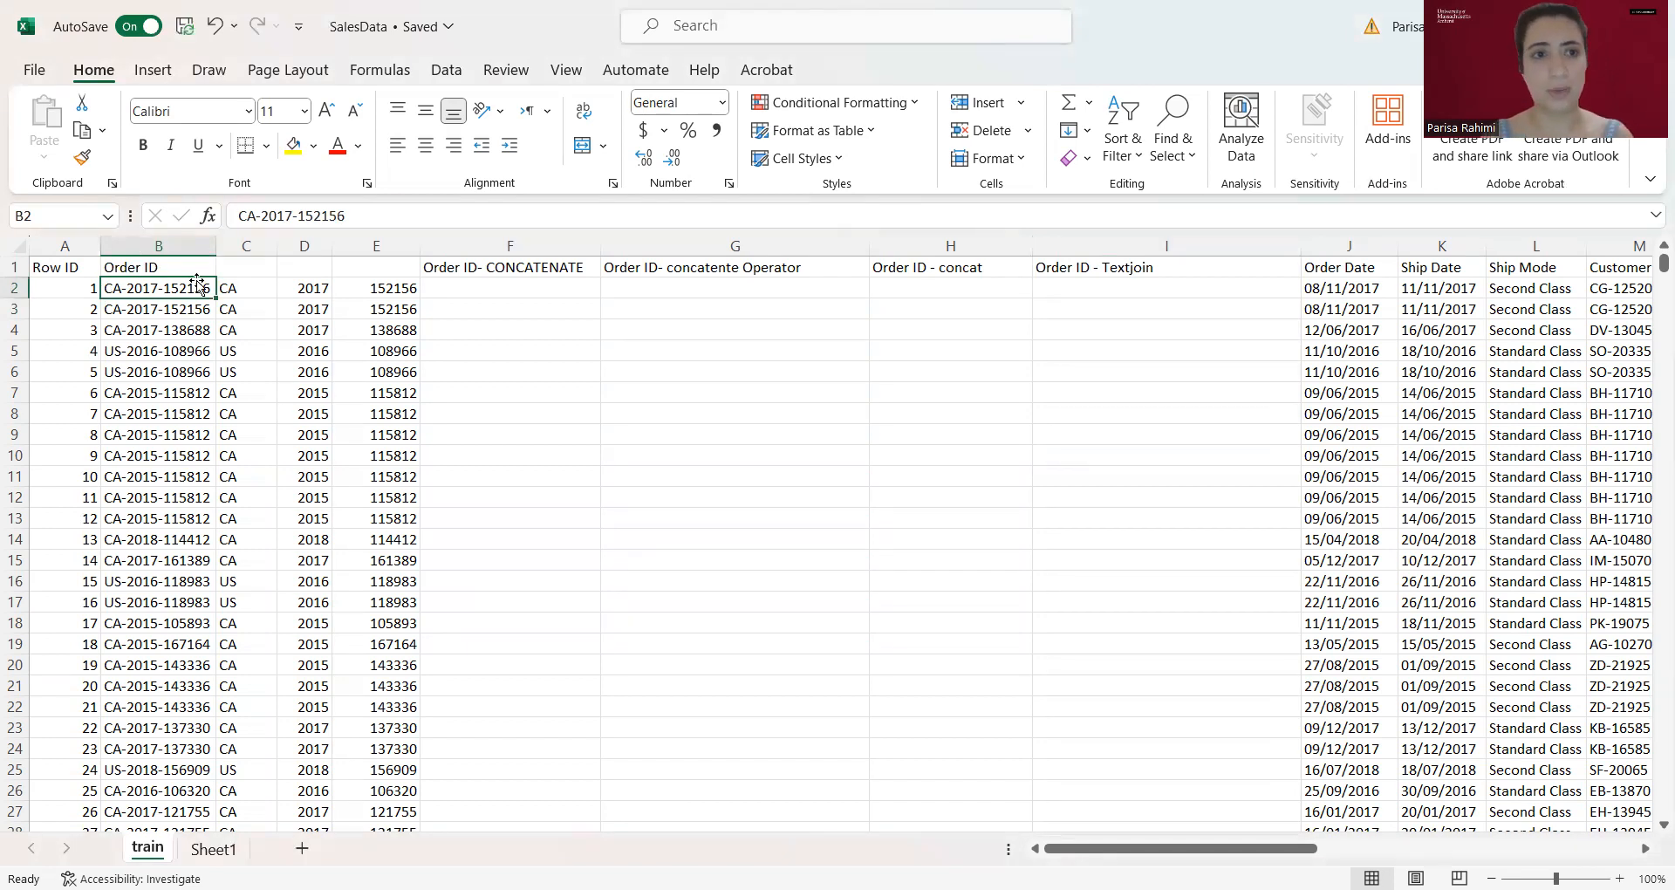
left_click(240, 286)
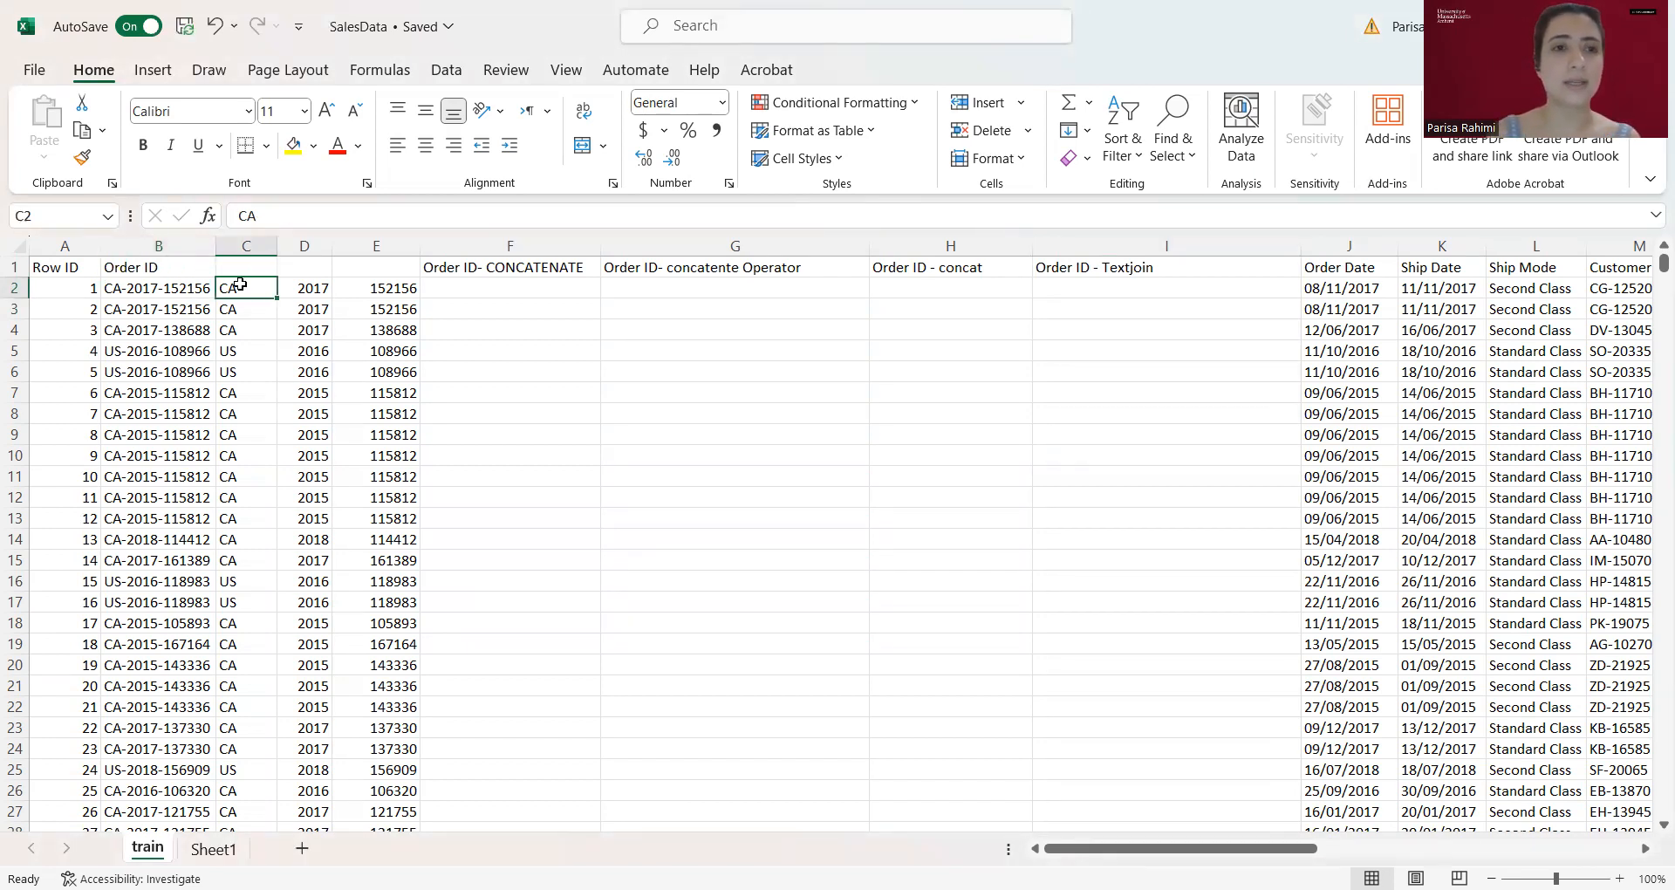
left_click_drag(236, 284, 360, 288)
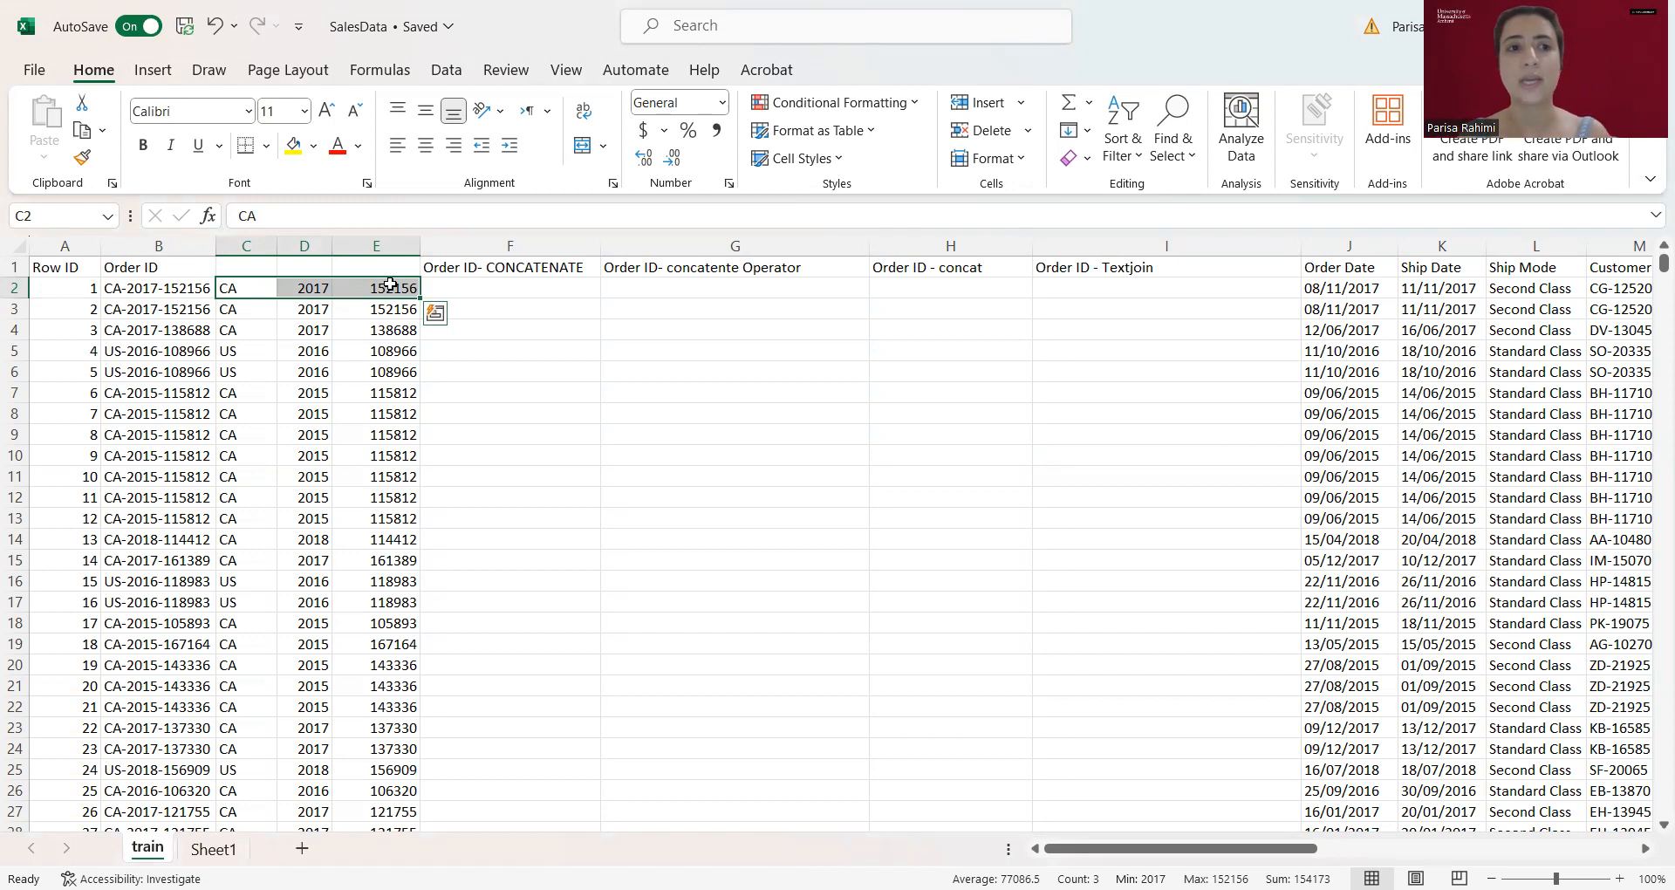
left_click(156, 288)
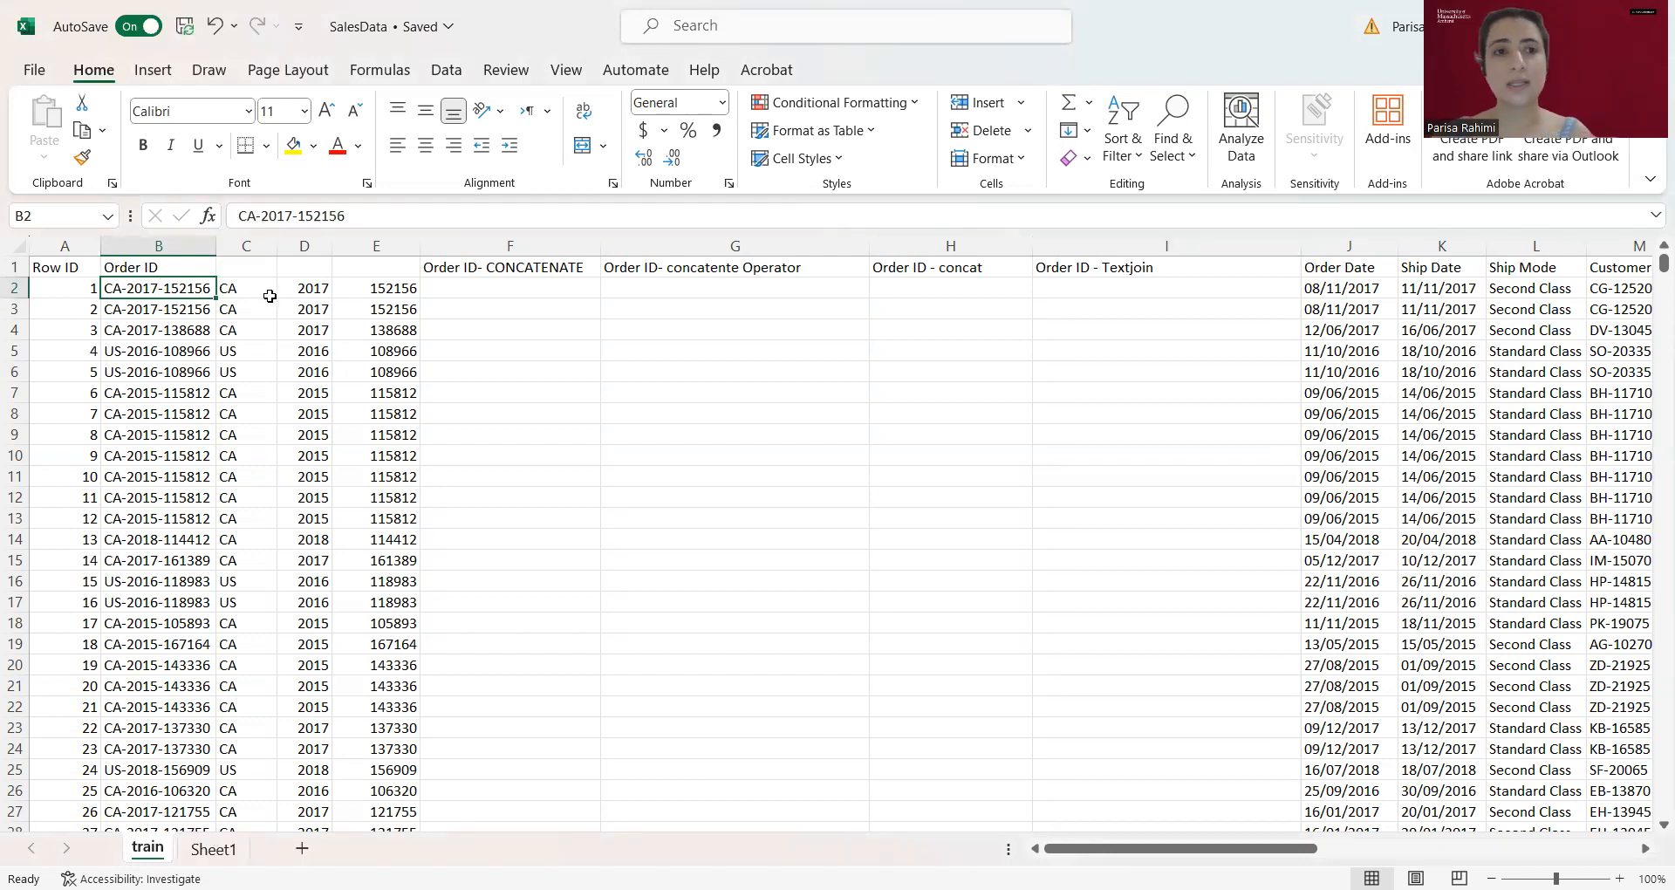
left_click(493, 291)
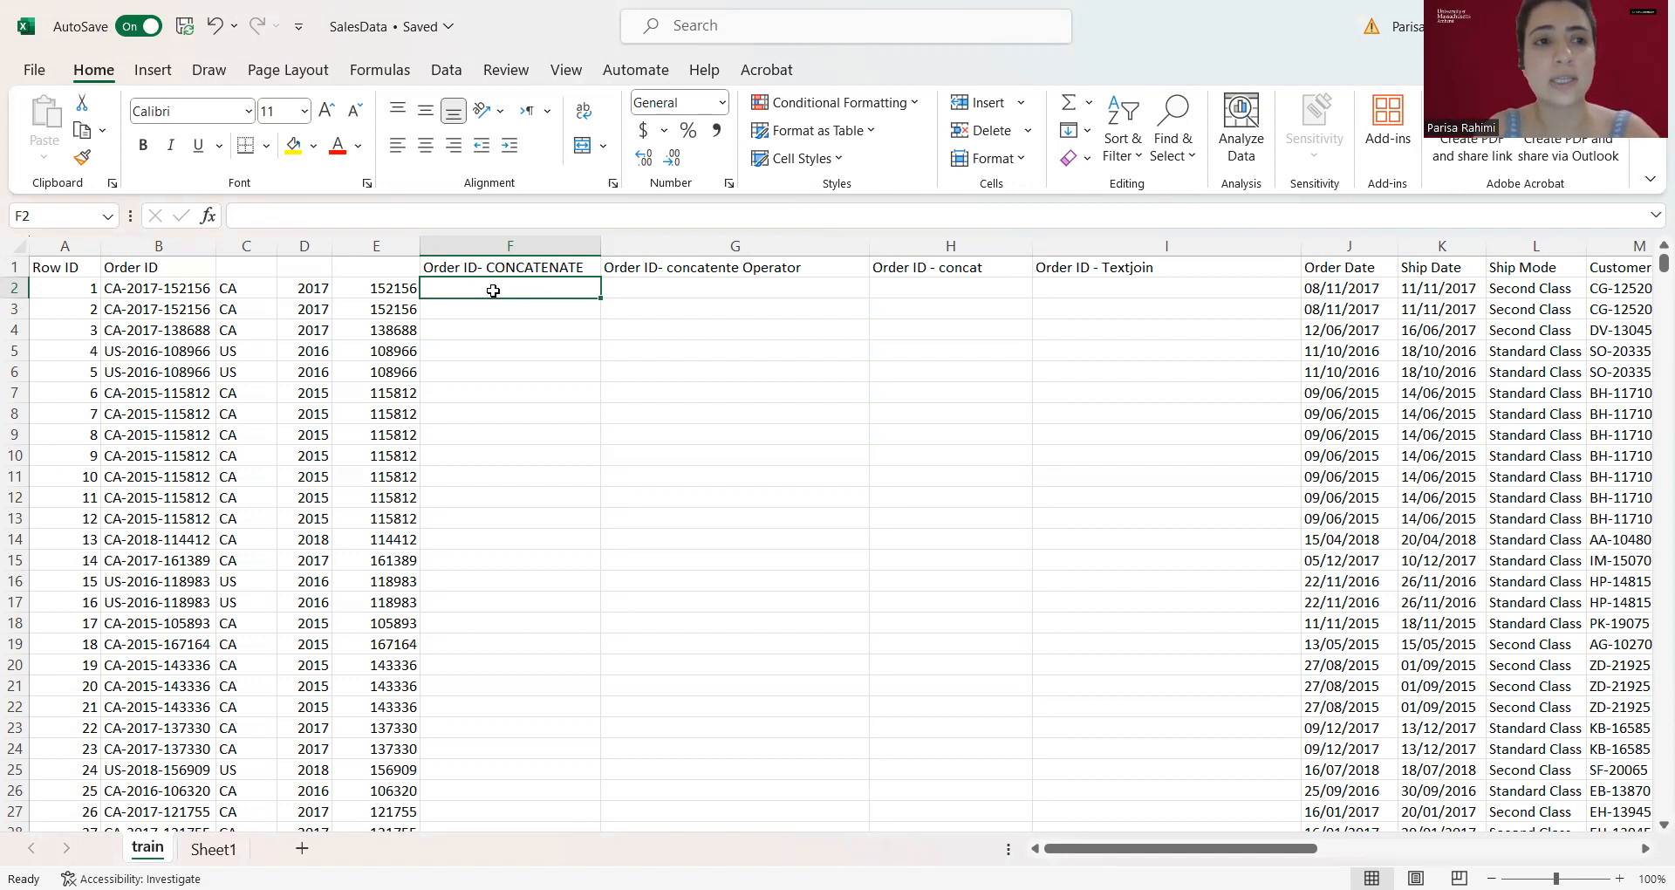
left_click(179, 292)
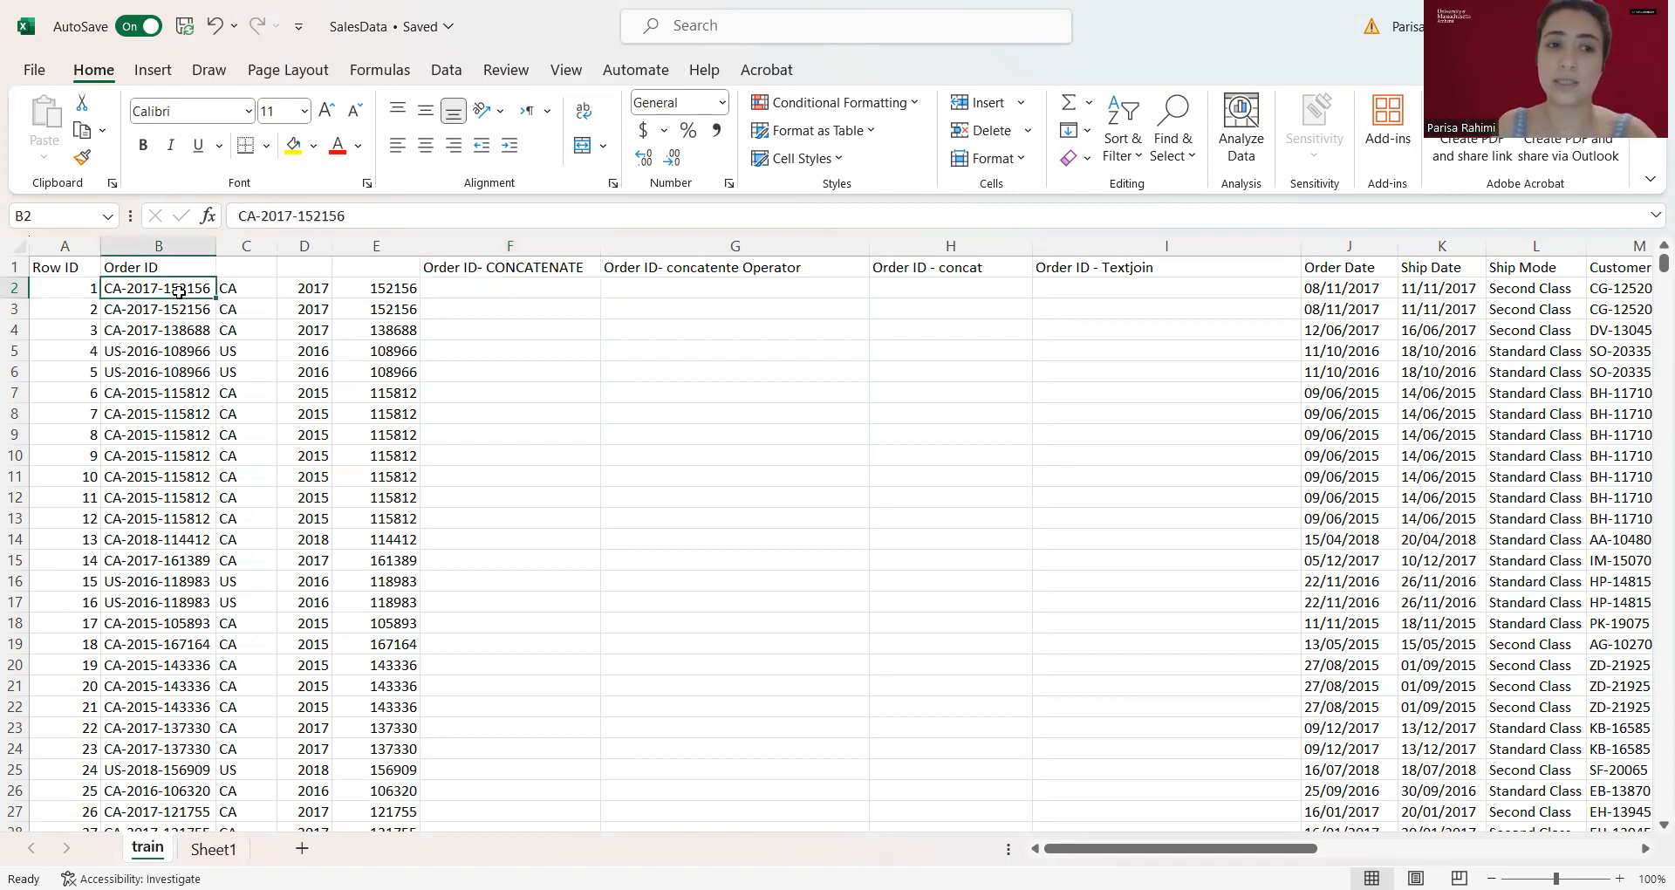
Enter =CONCATENATE(C2,"-",D2,"-",E2) in cell F2 to join the three order ID parts with hyphens
left_click(554, 284)
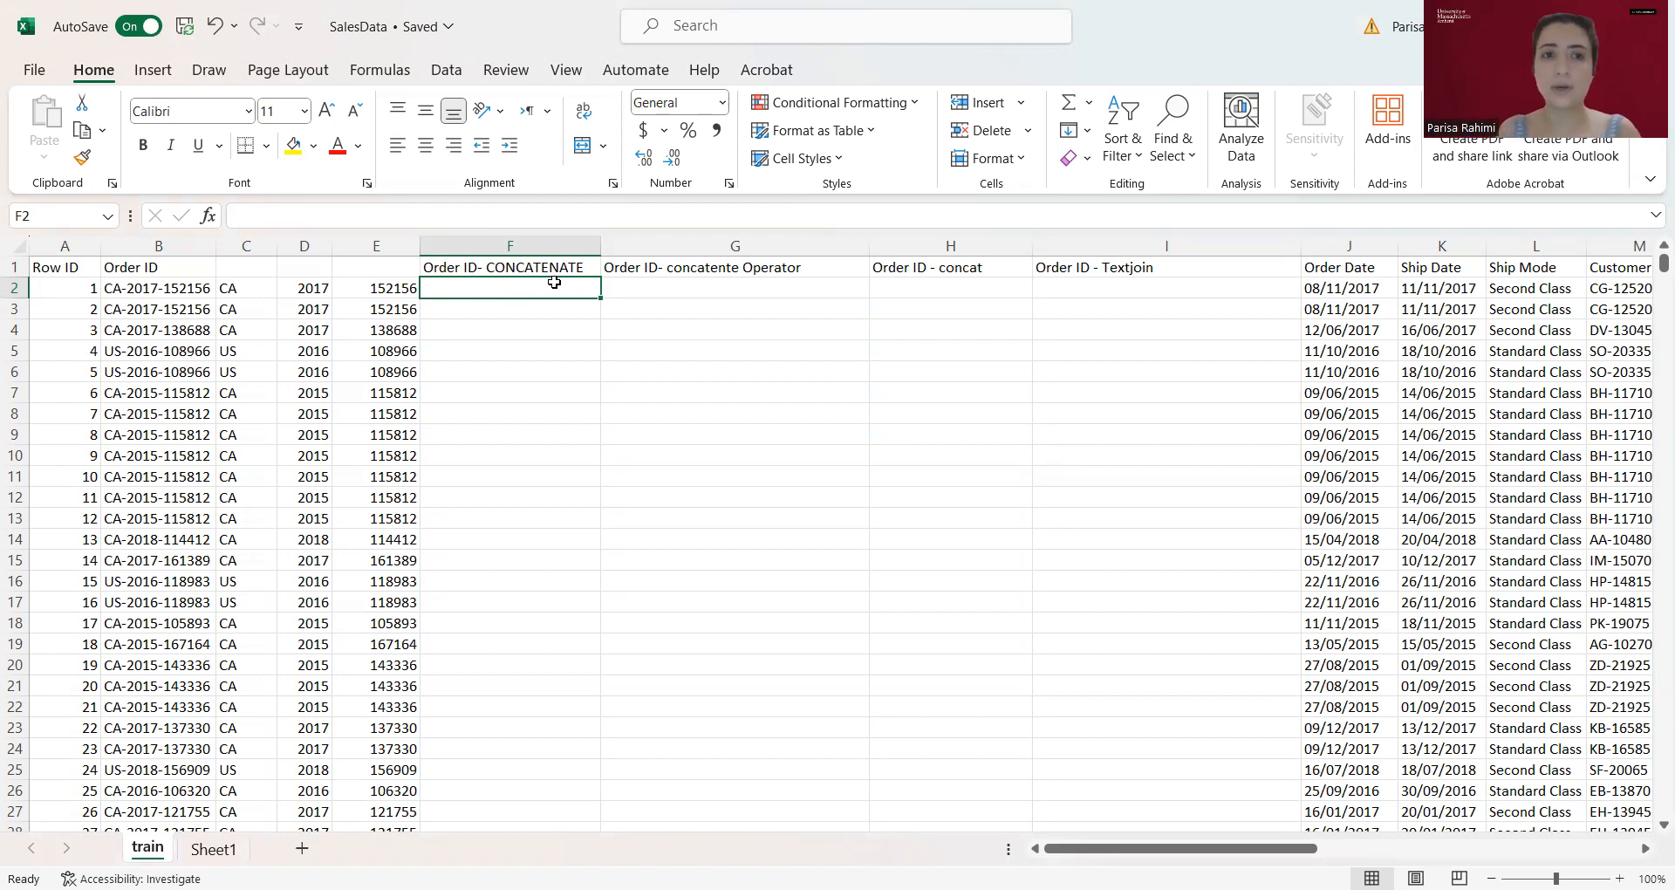
type("=")
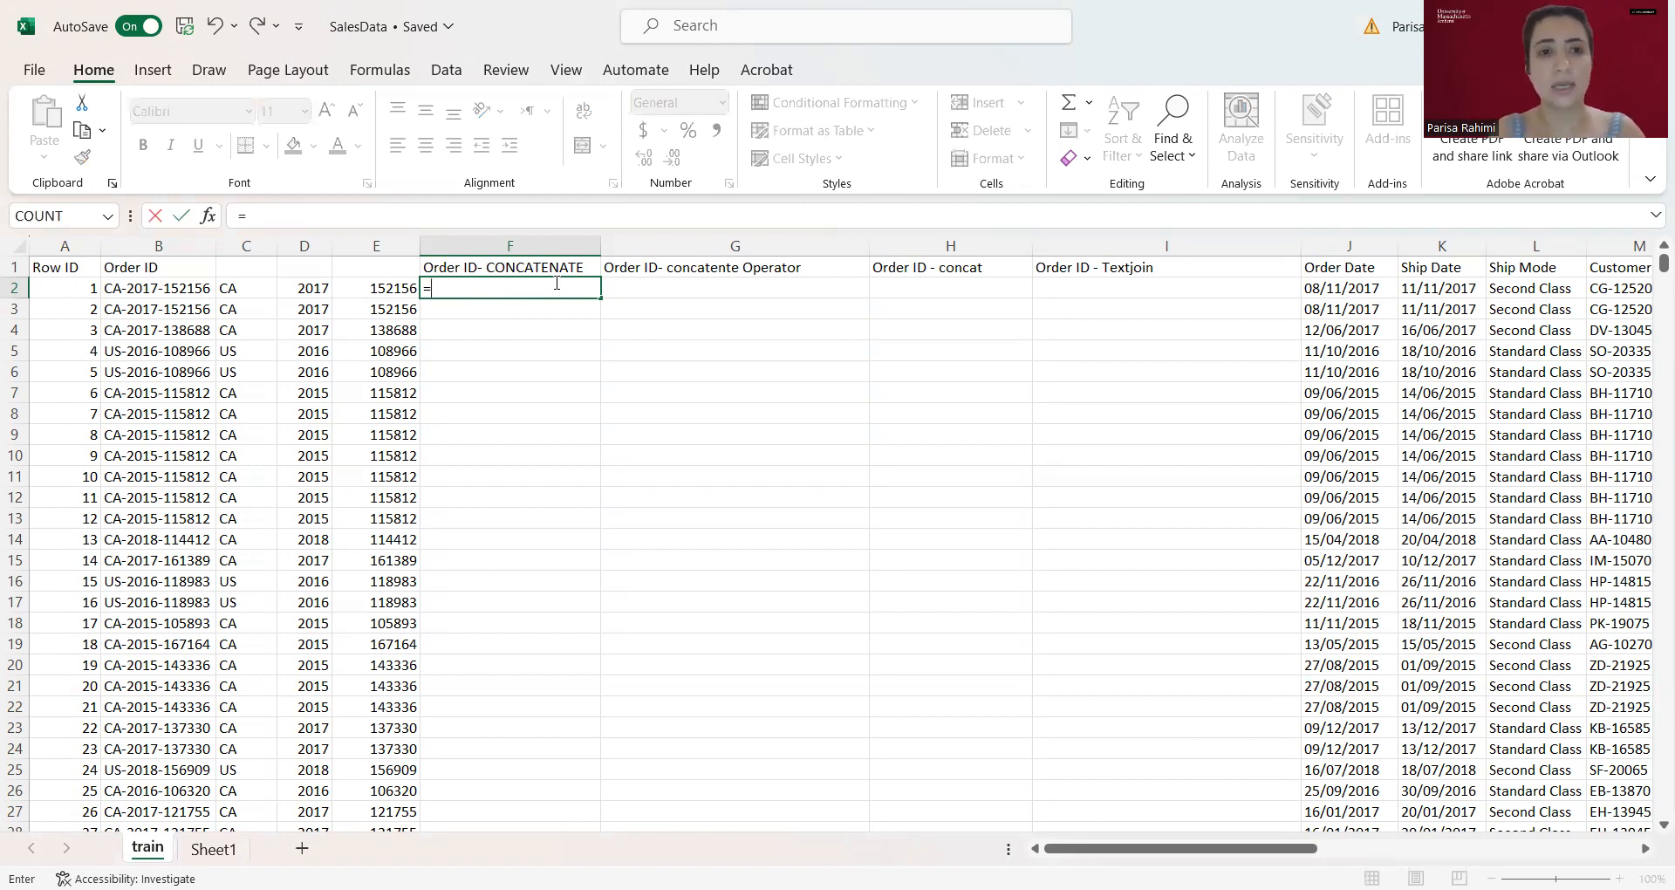
type("con")
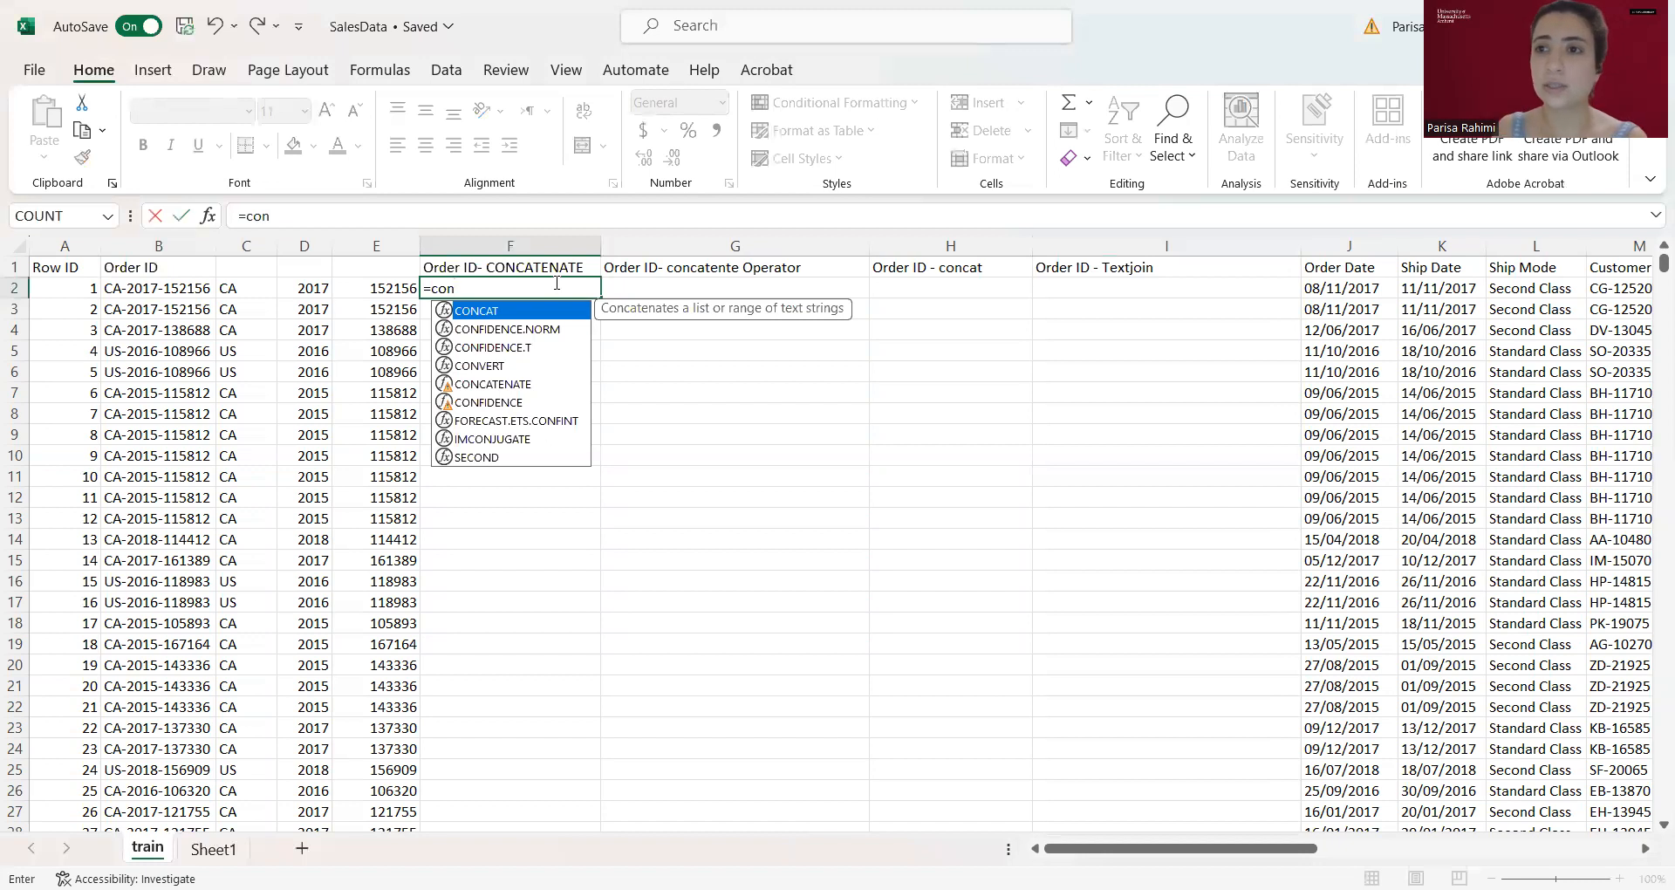
left_click(498, 384)
double_click(498, 381)
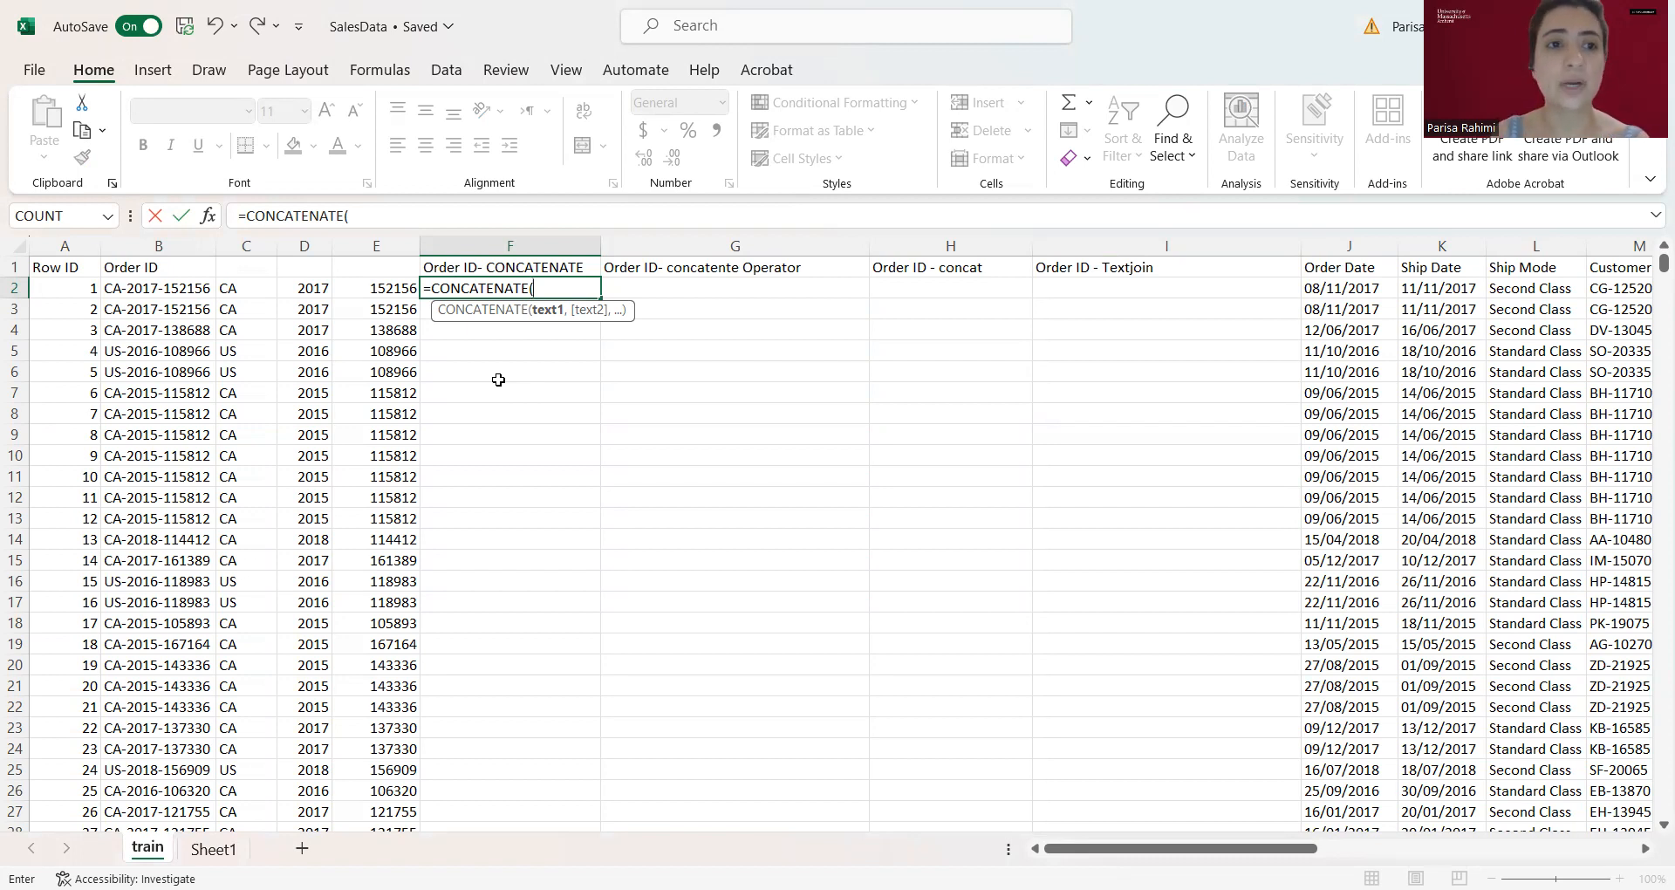
left_click(247, 288)
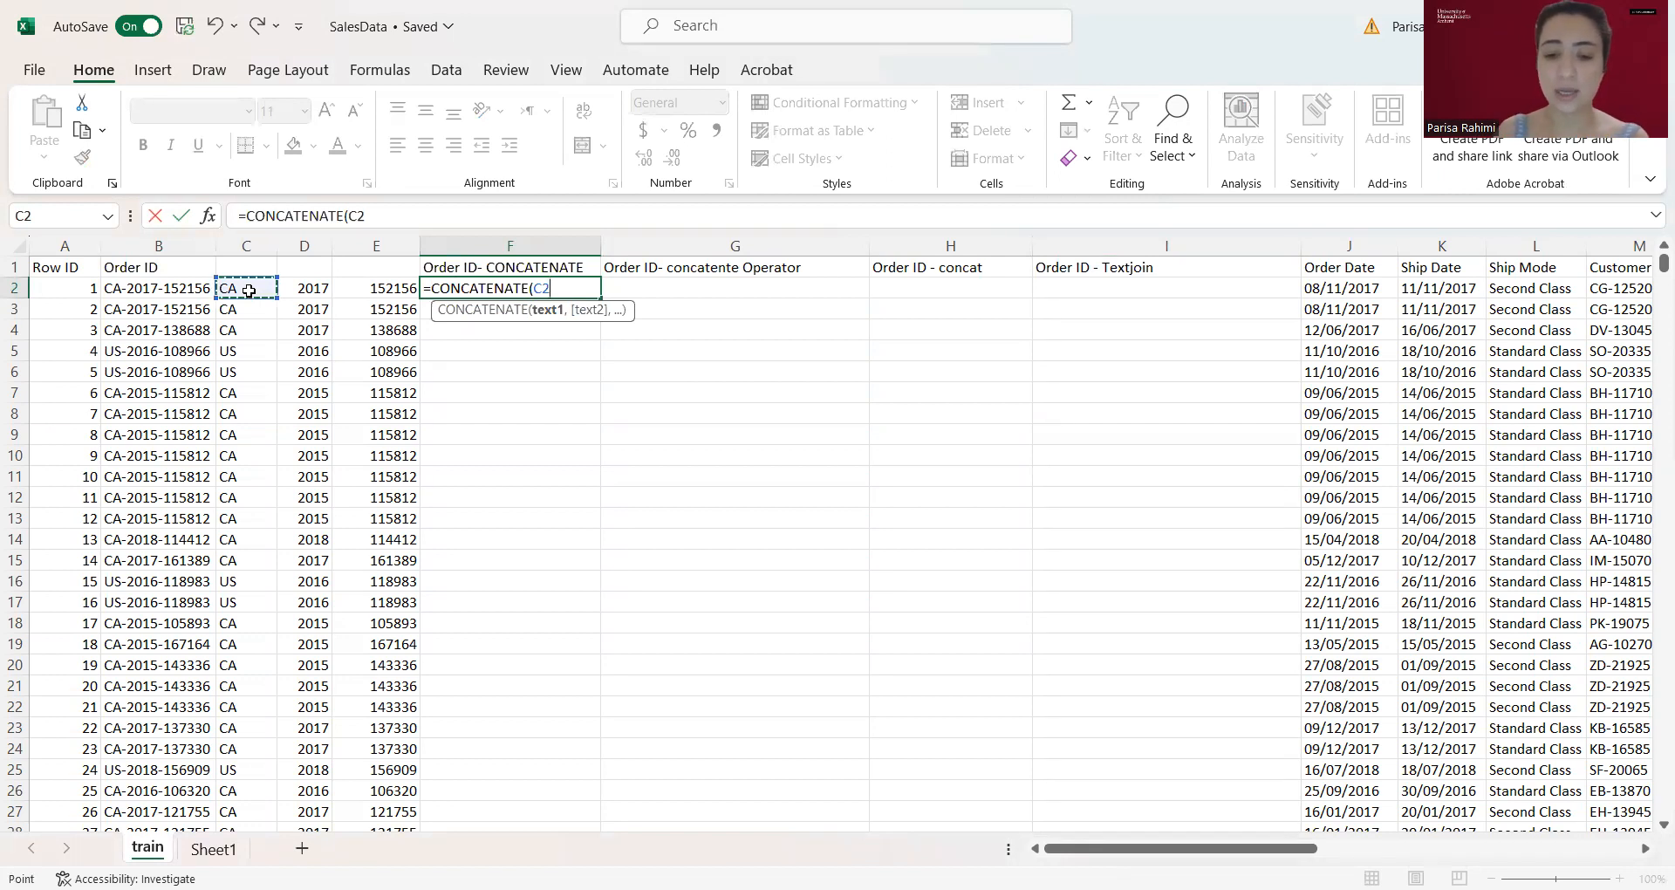
type(",")
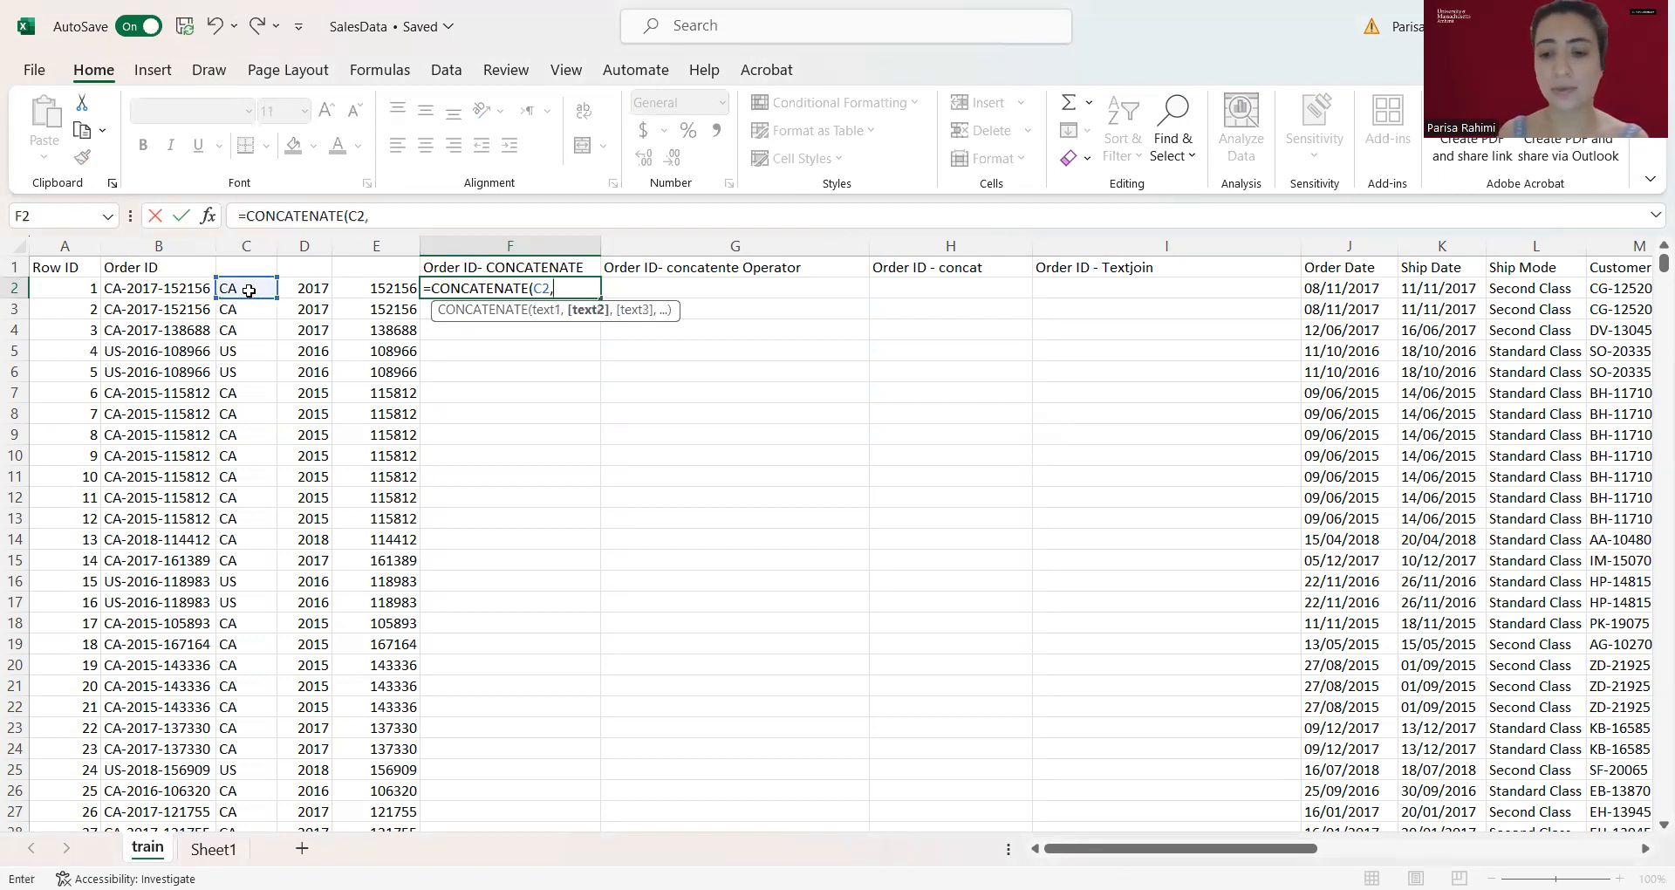
type("\"")
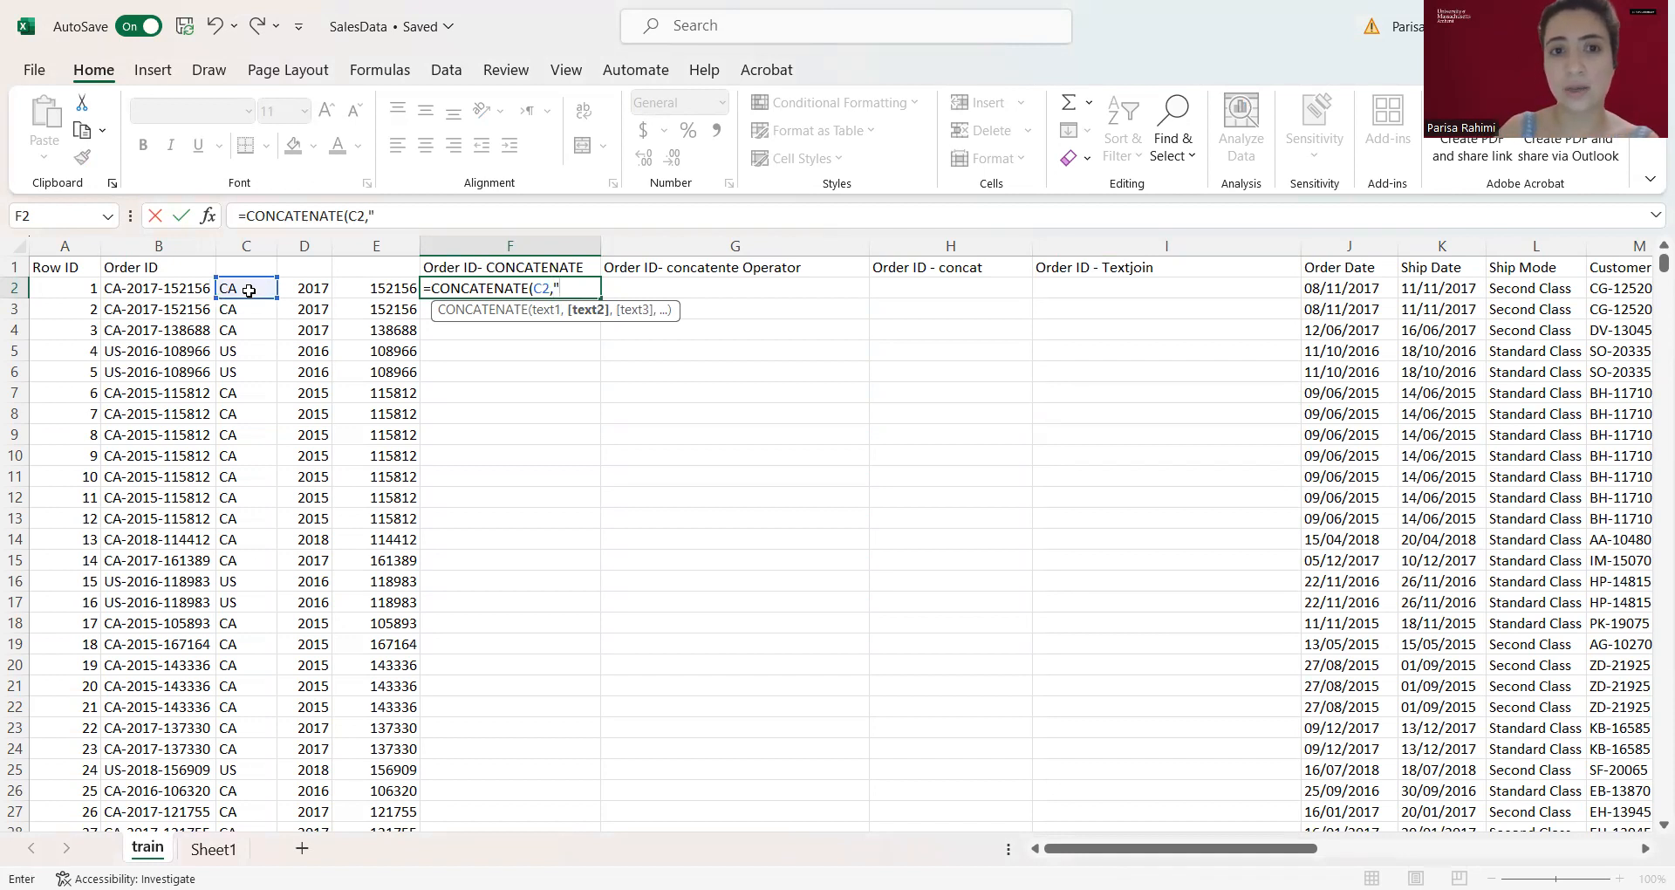
type("-\"")
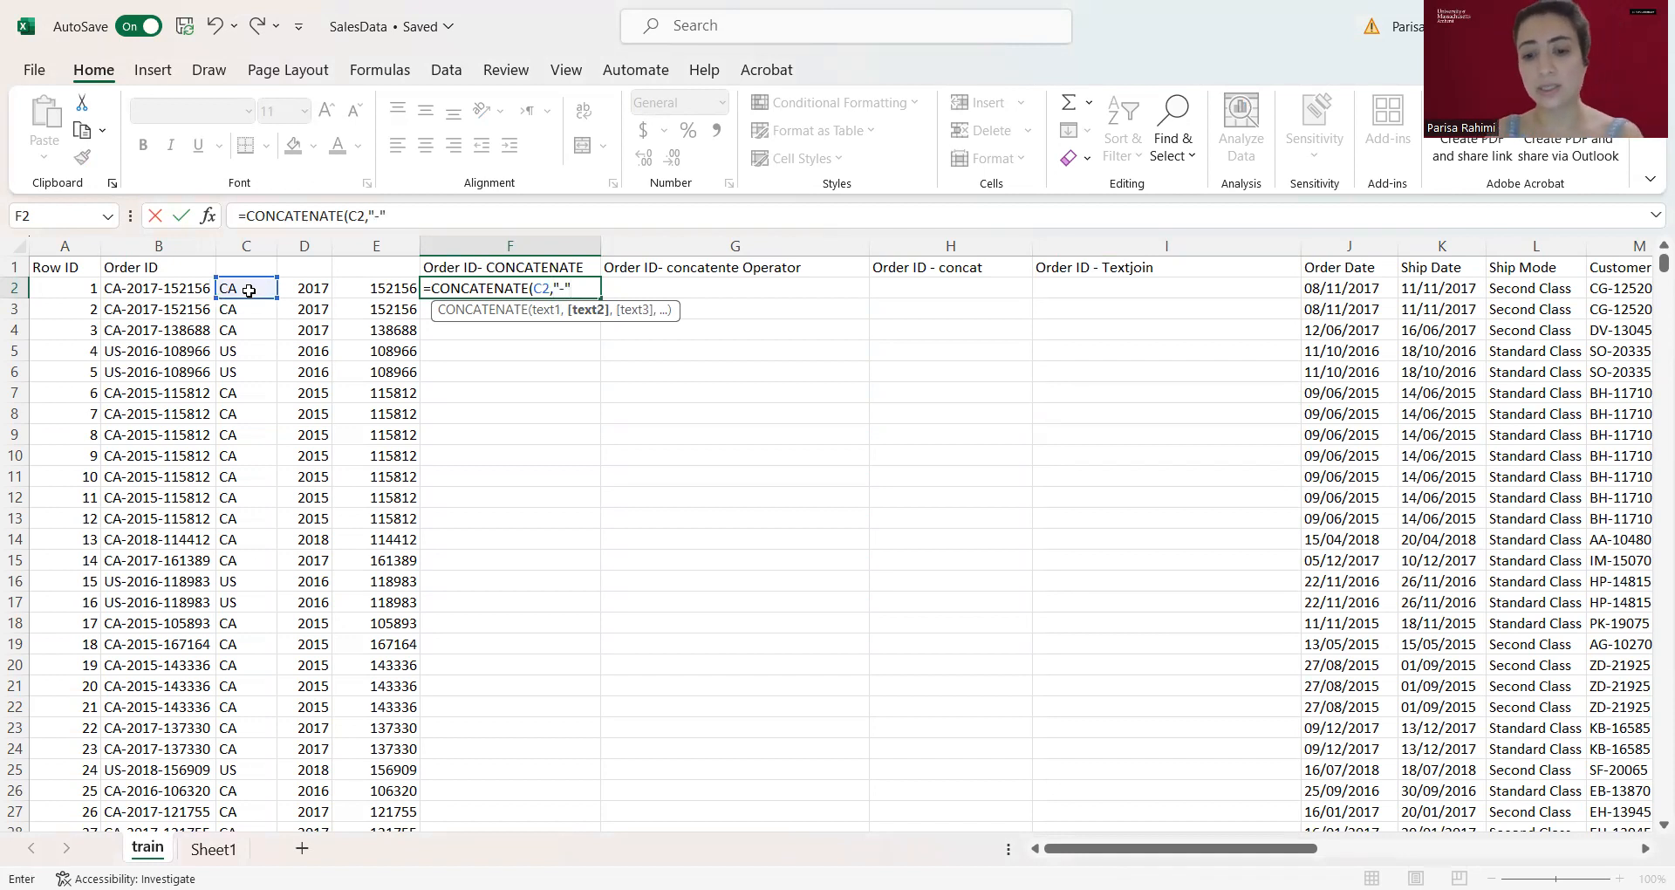
type(",")
left_click(296, 284)
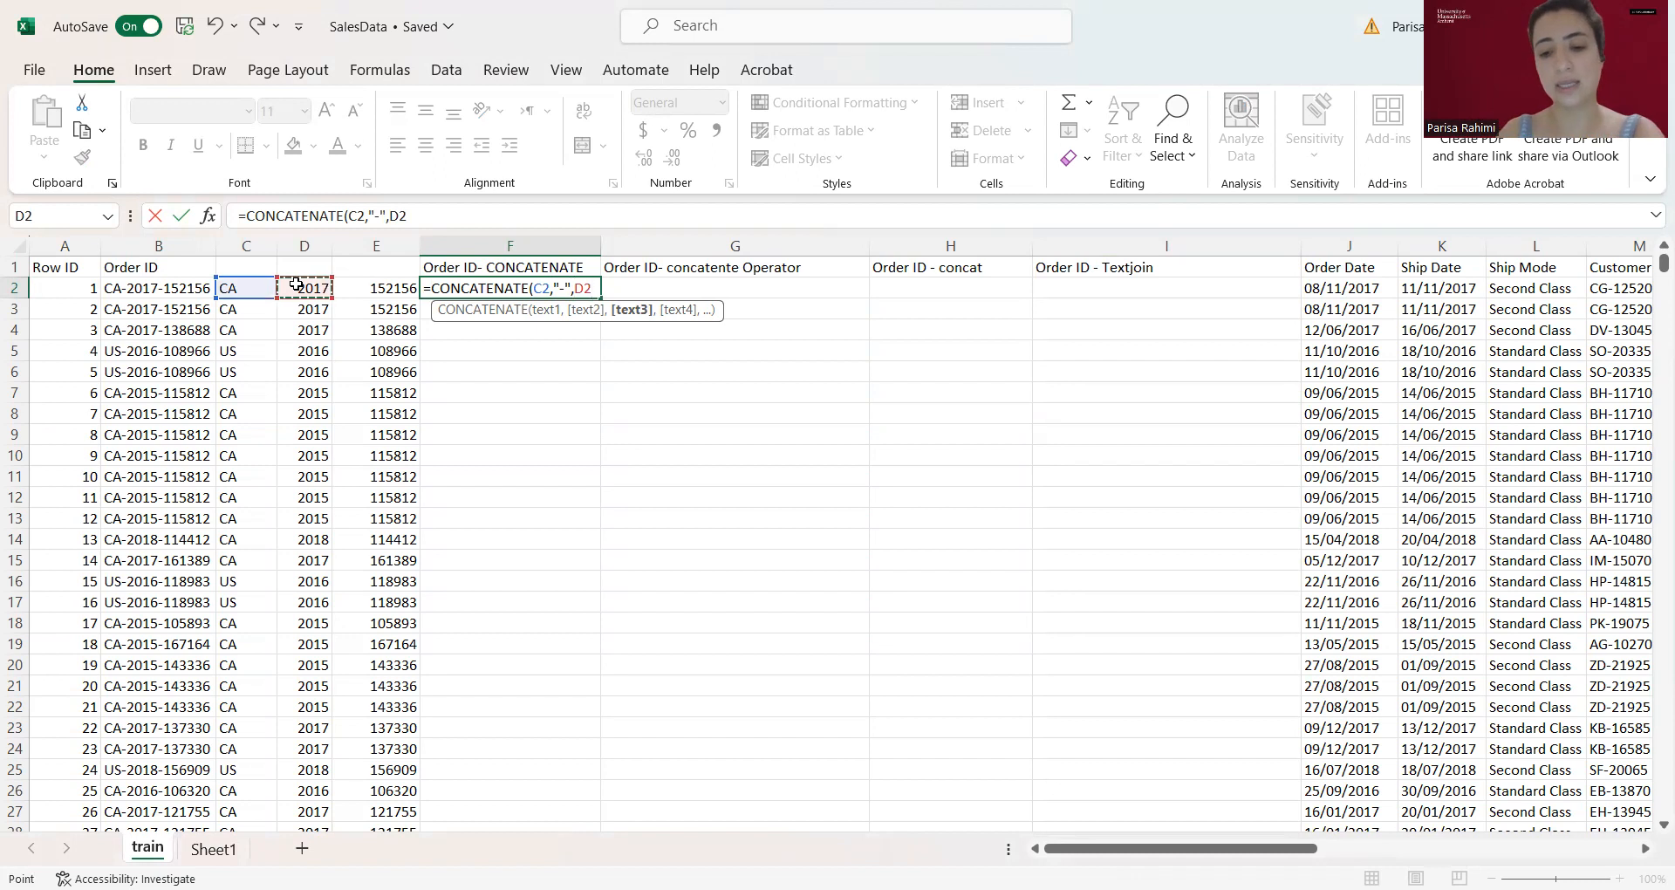
type(",\"")
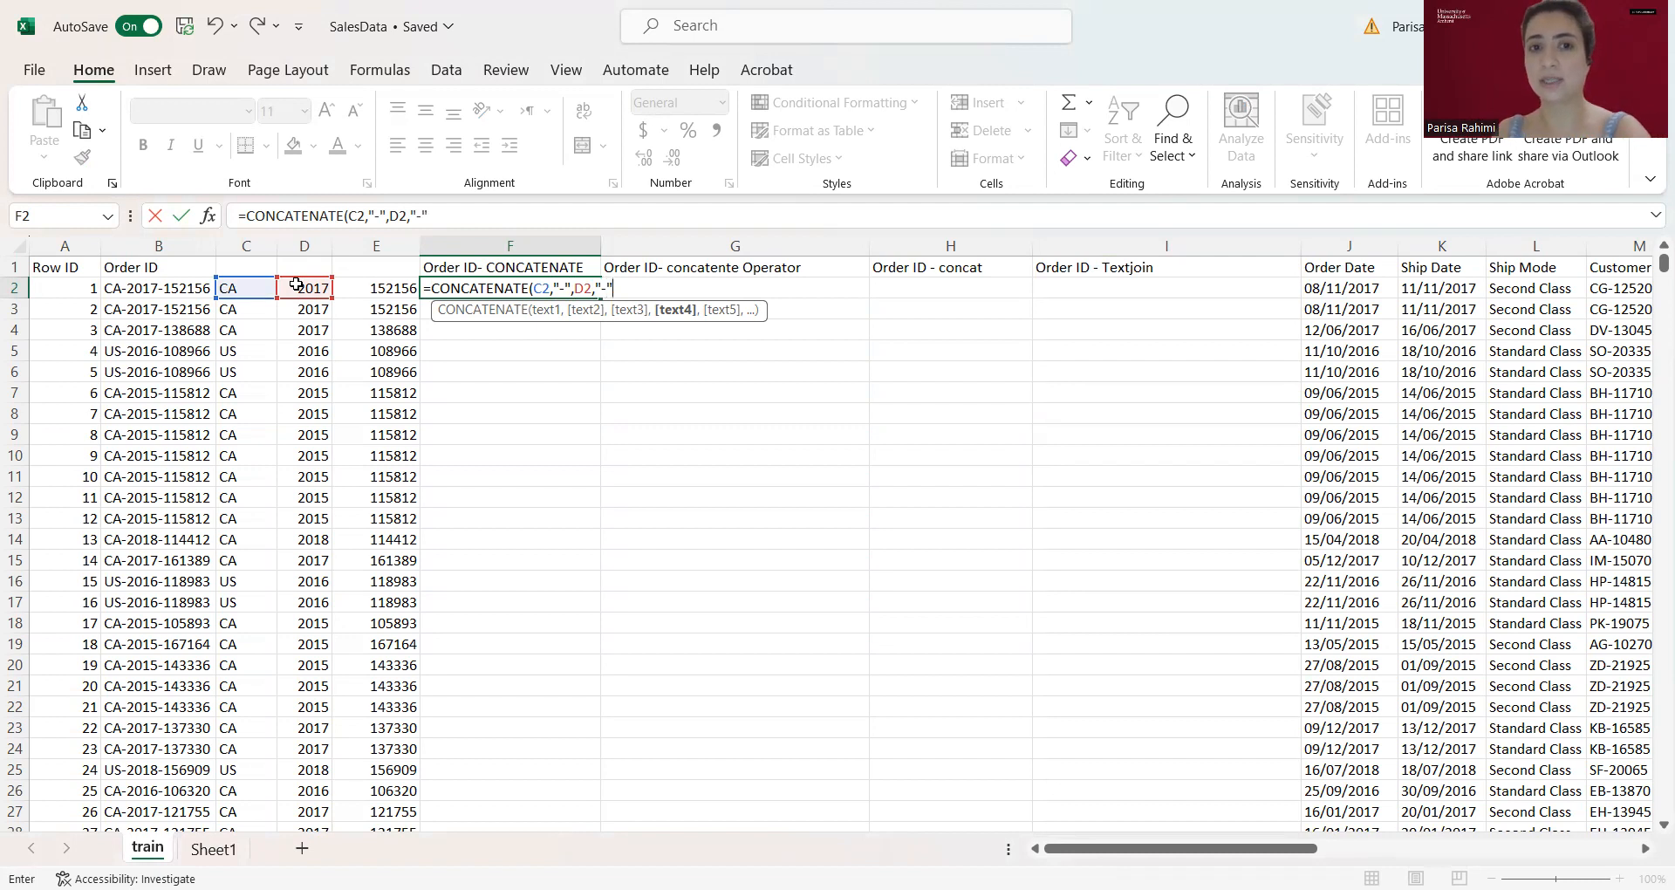
type("-\",")
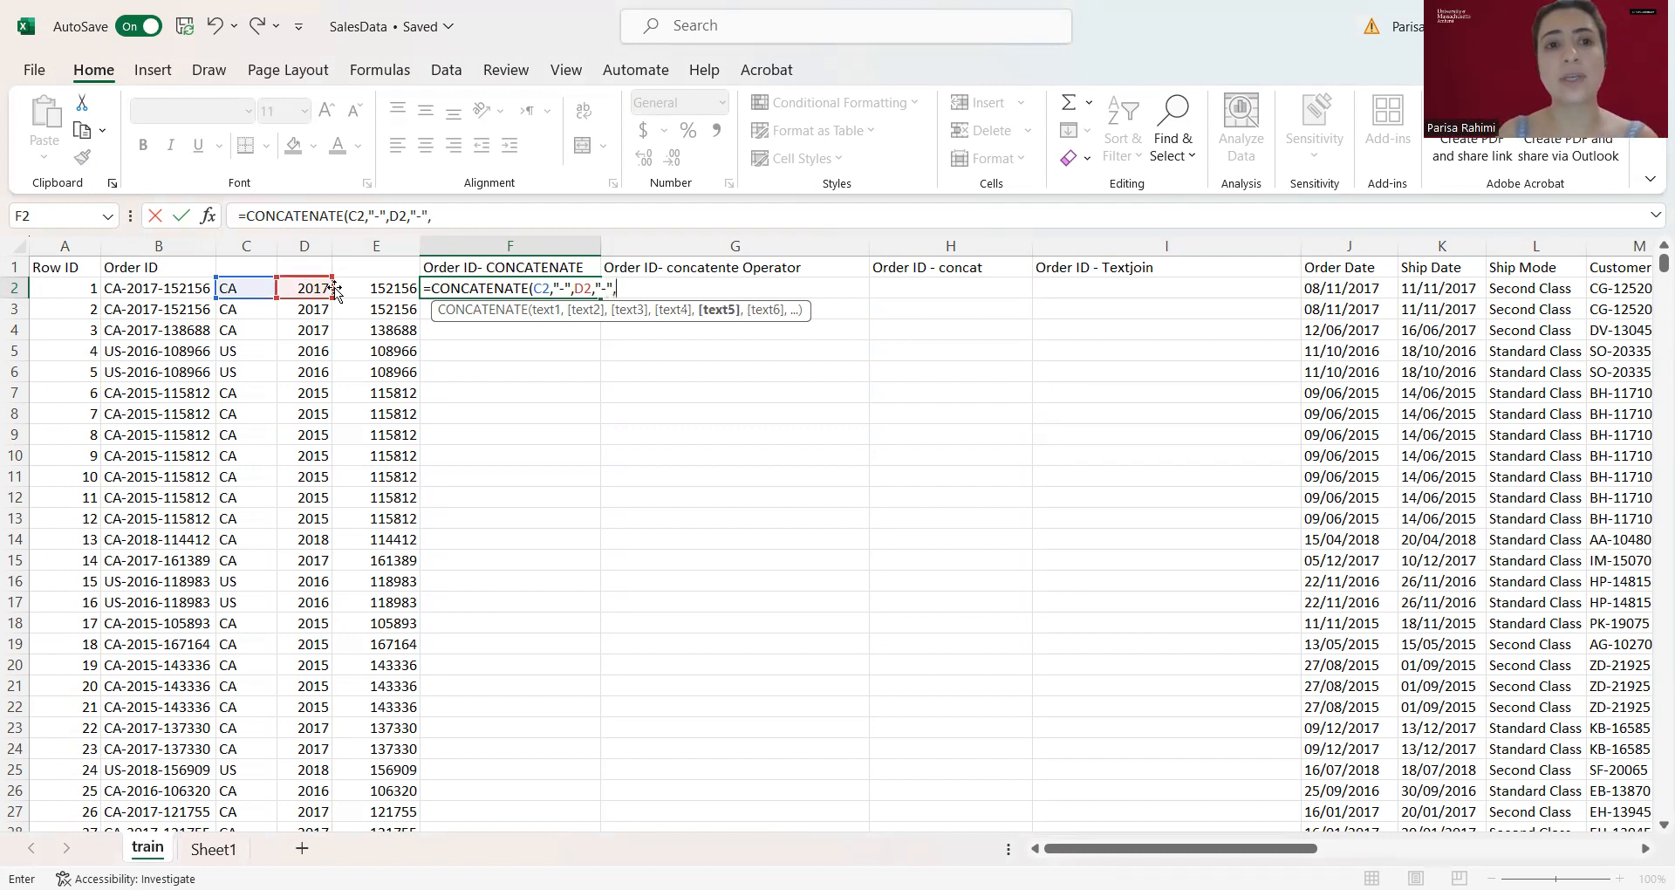
left_click(371, 288)
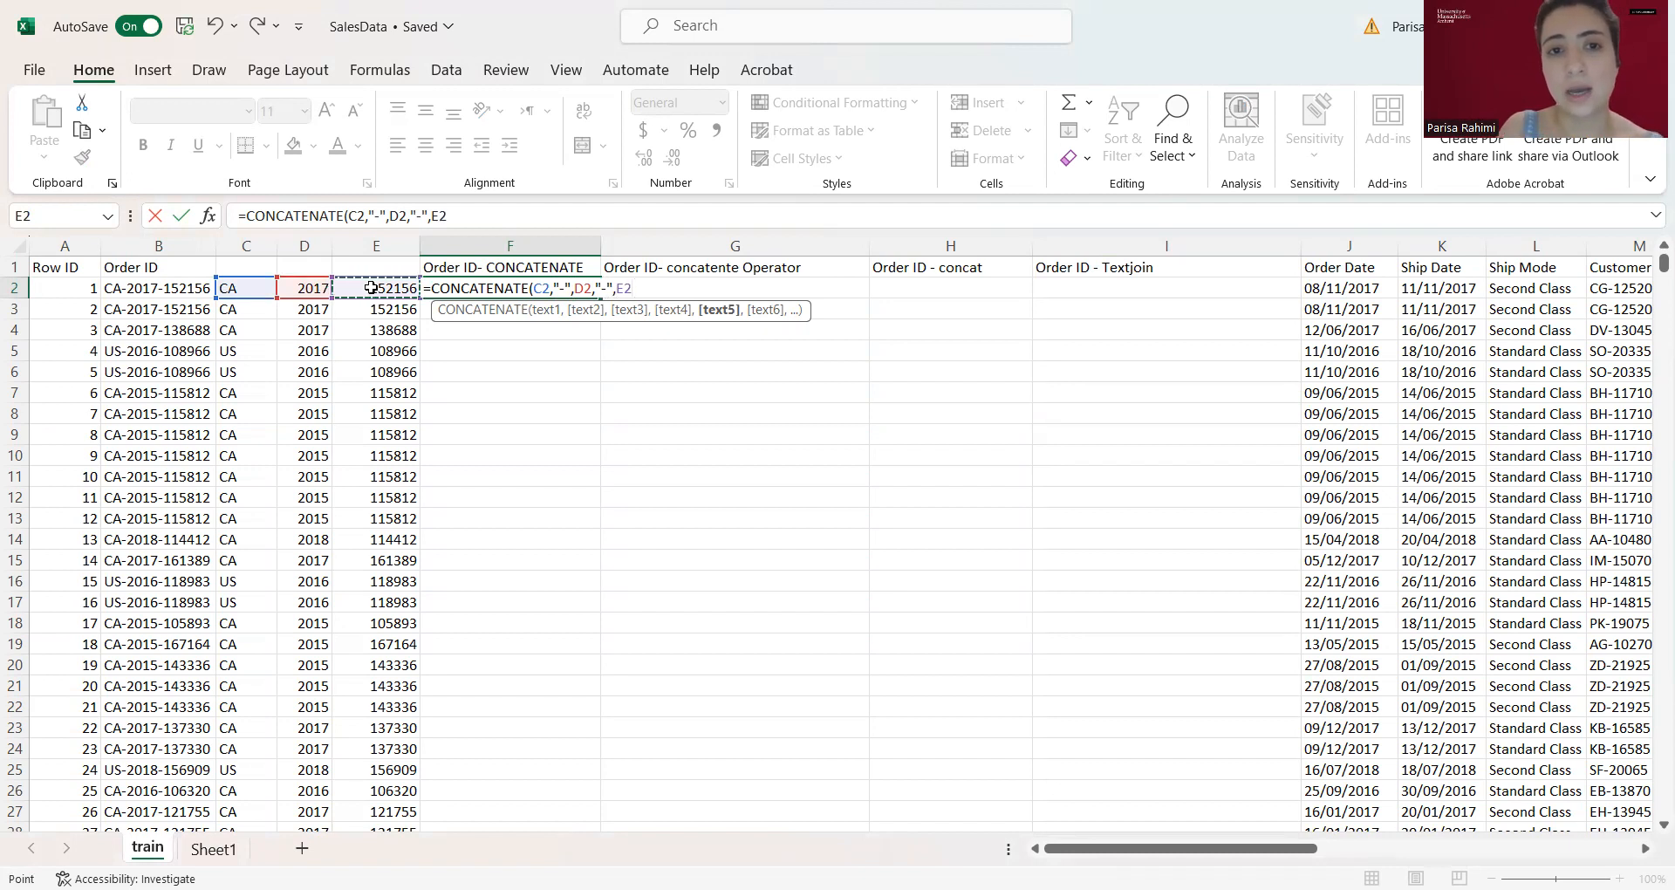
type(")")
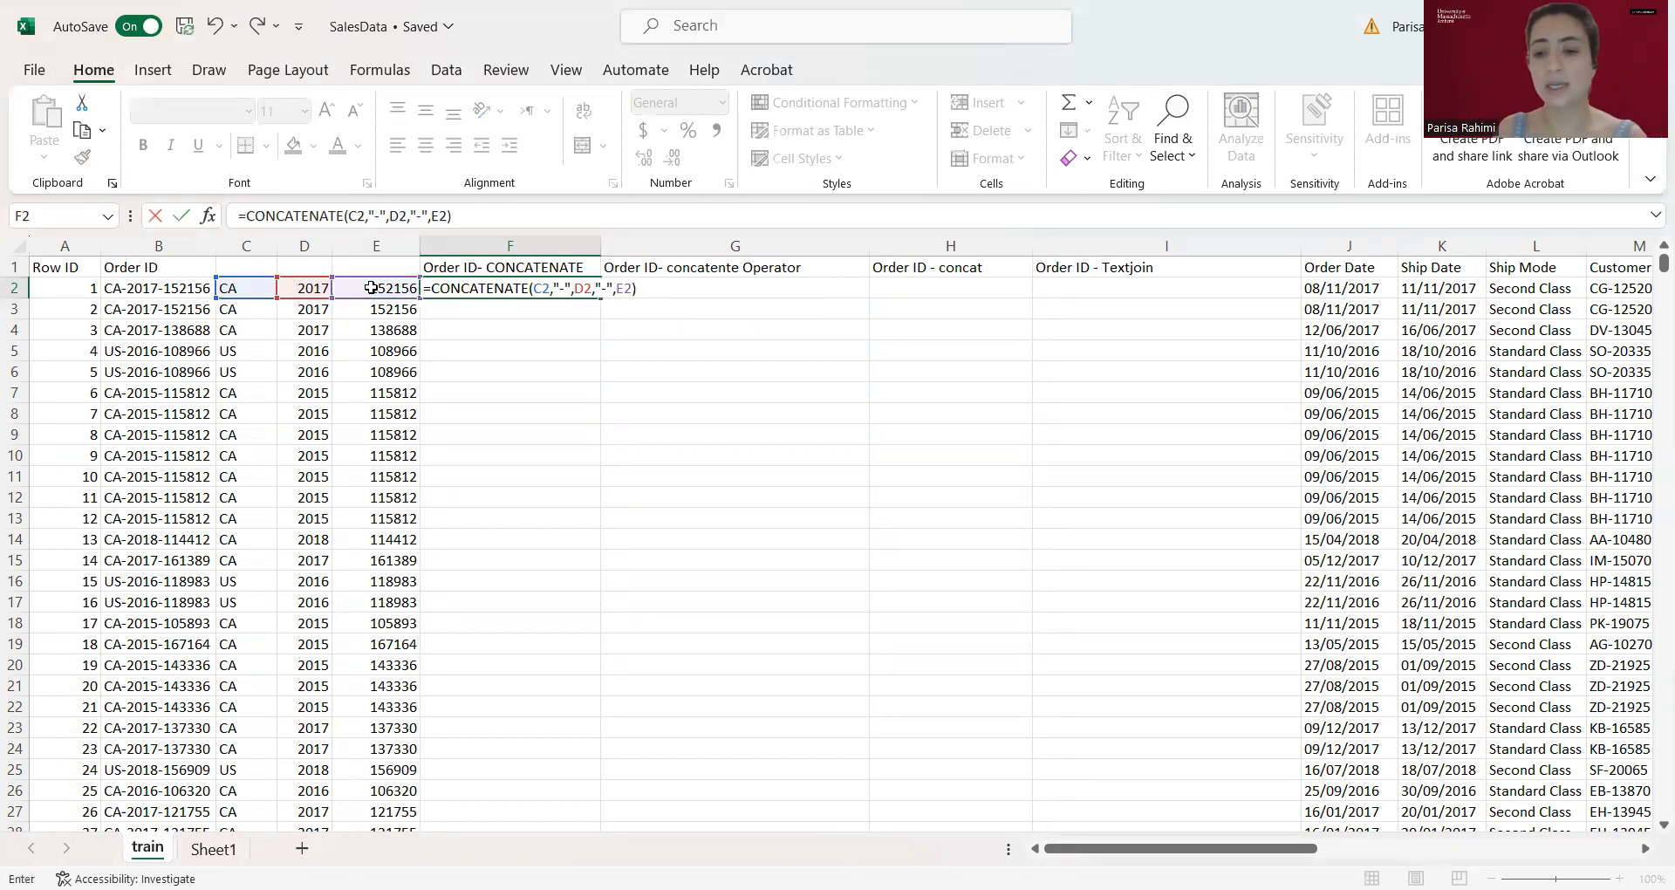
key("Return")
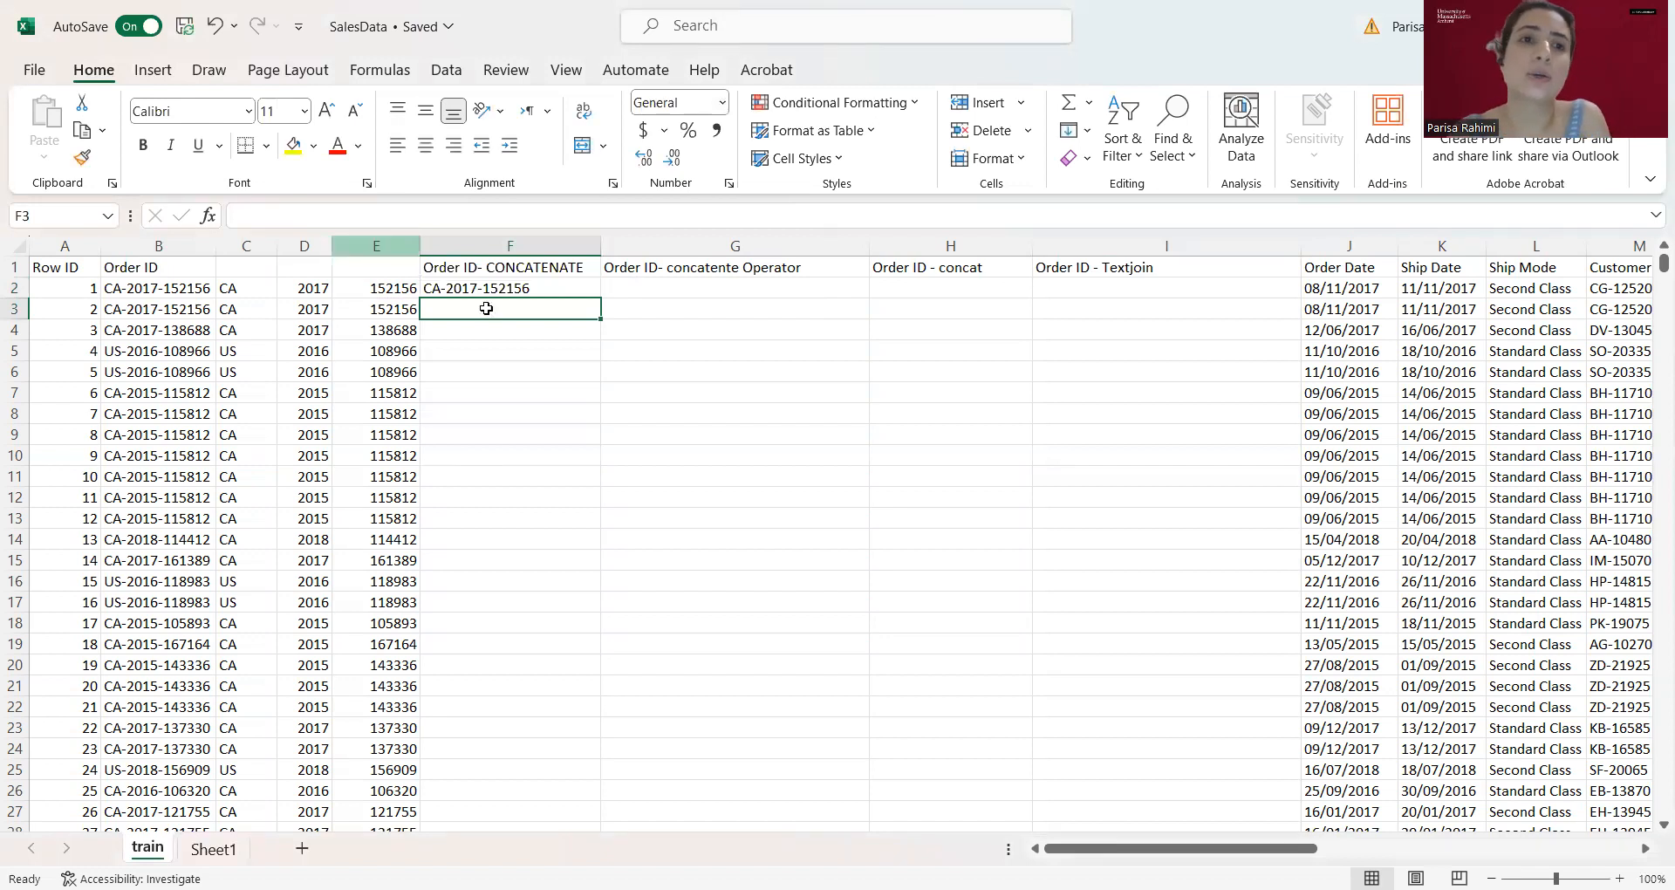
Fill the CONCATENATE formula from F2 down the whole data column
left_click(494, 289)
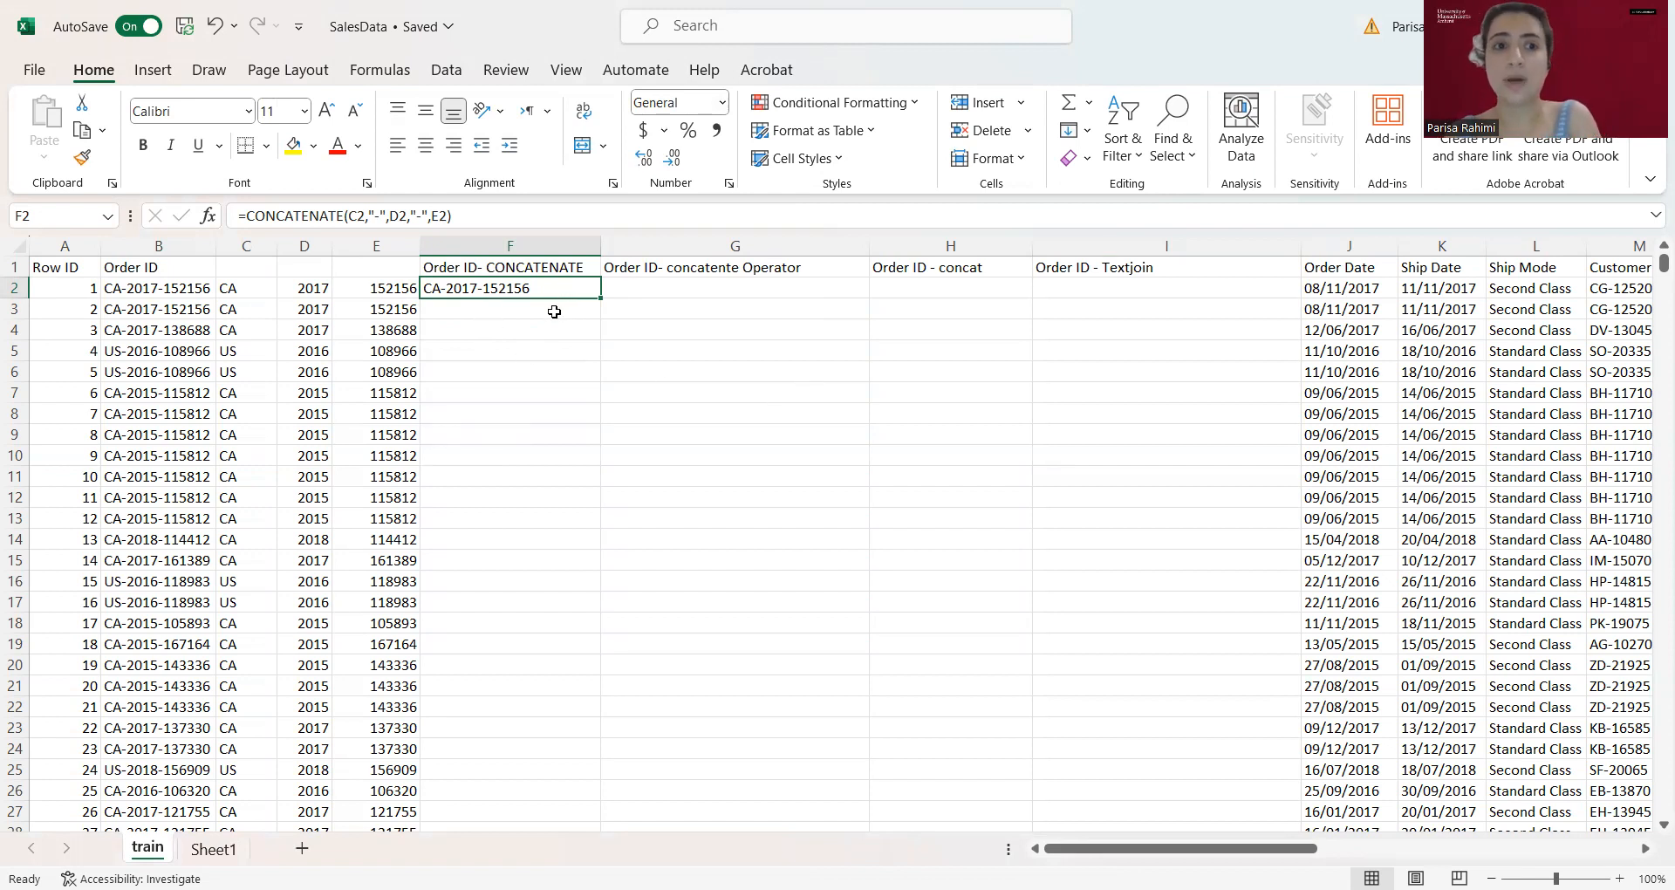
mouse_move(1651, 275)
left_mouse_down()
mouse_move(1649, 635)
mouse_move(1651, 262)
left_mouse_up()
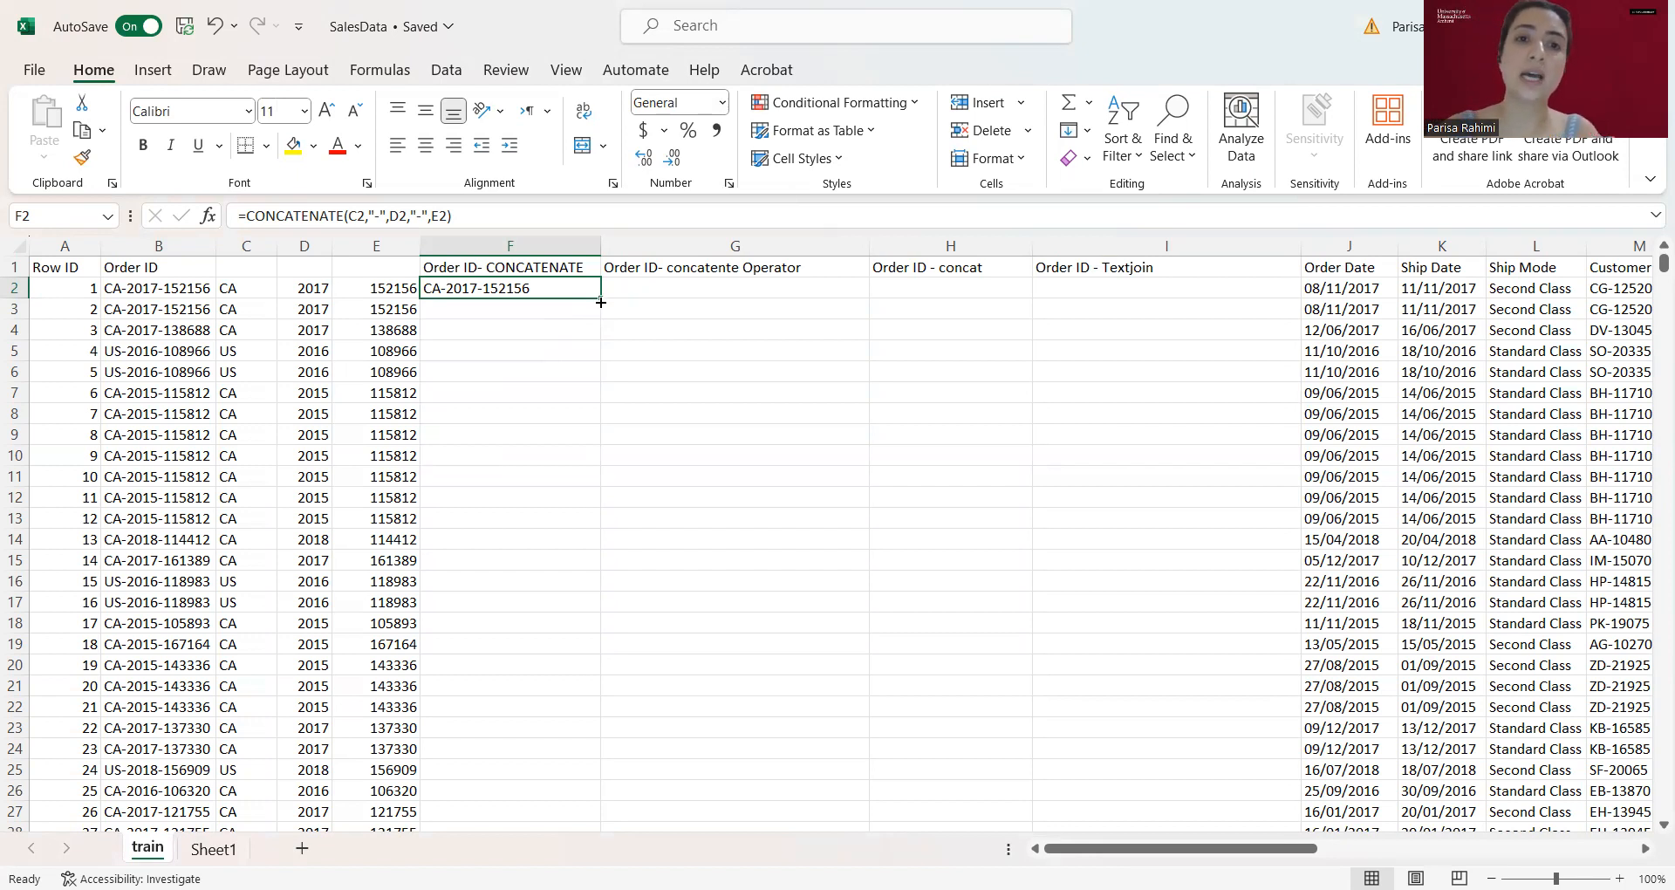
double_click(600, 298)
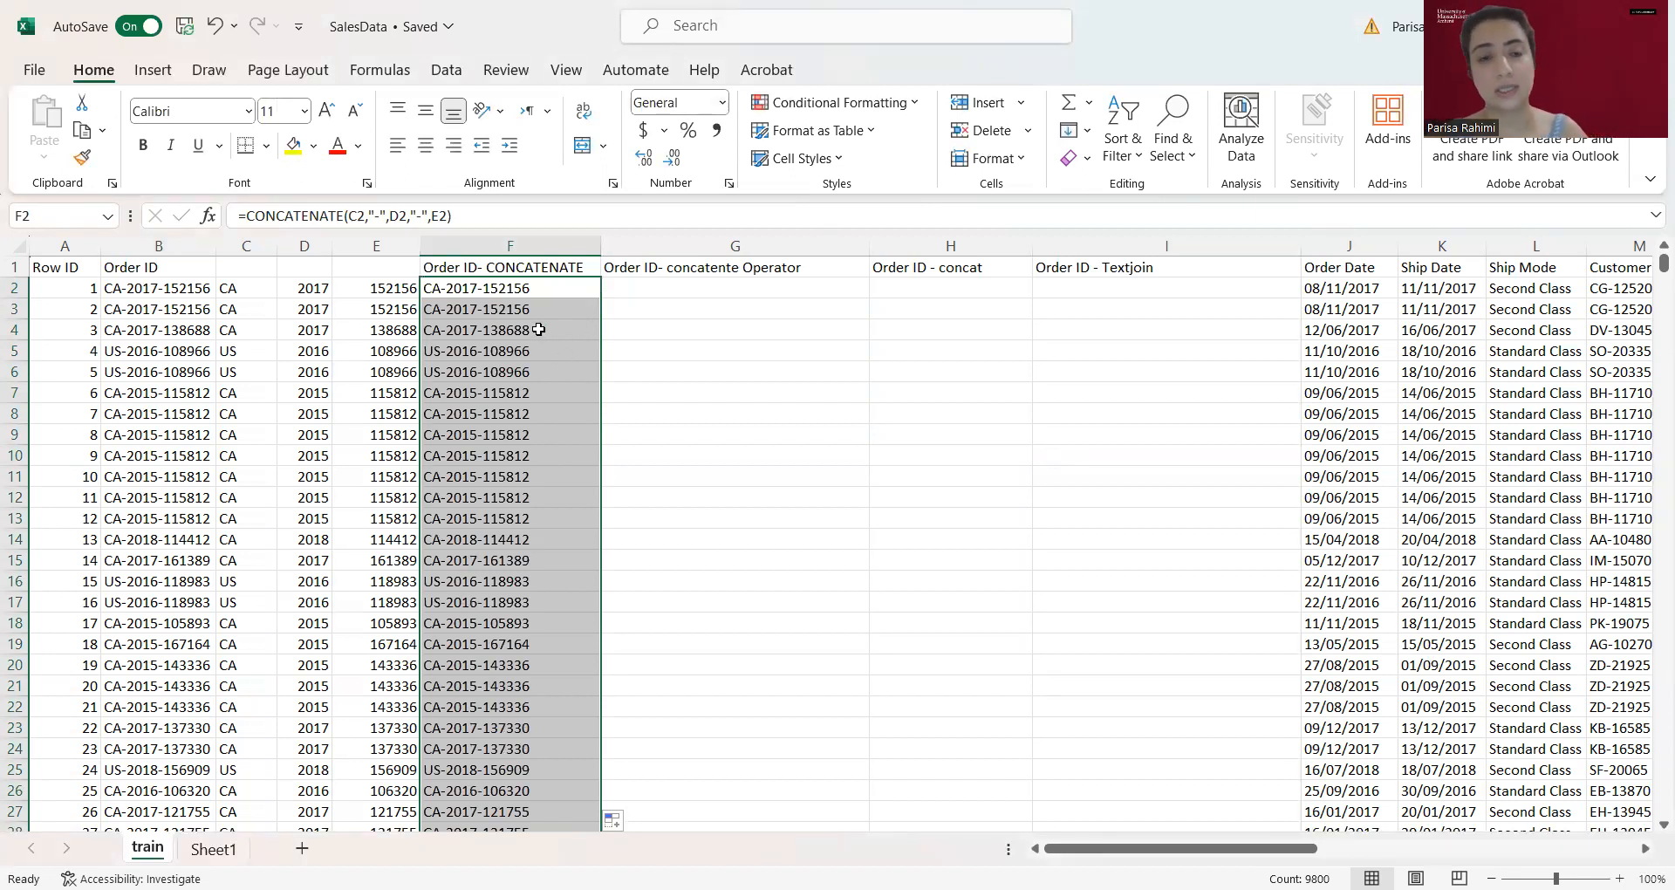
Review row 2 from the concatenate operator cell G2 back to the original order ID in B2
left_click(812, 287)
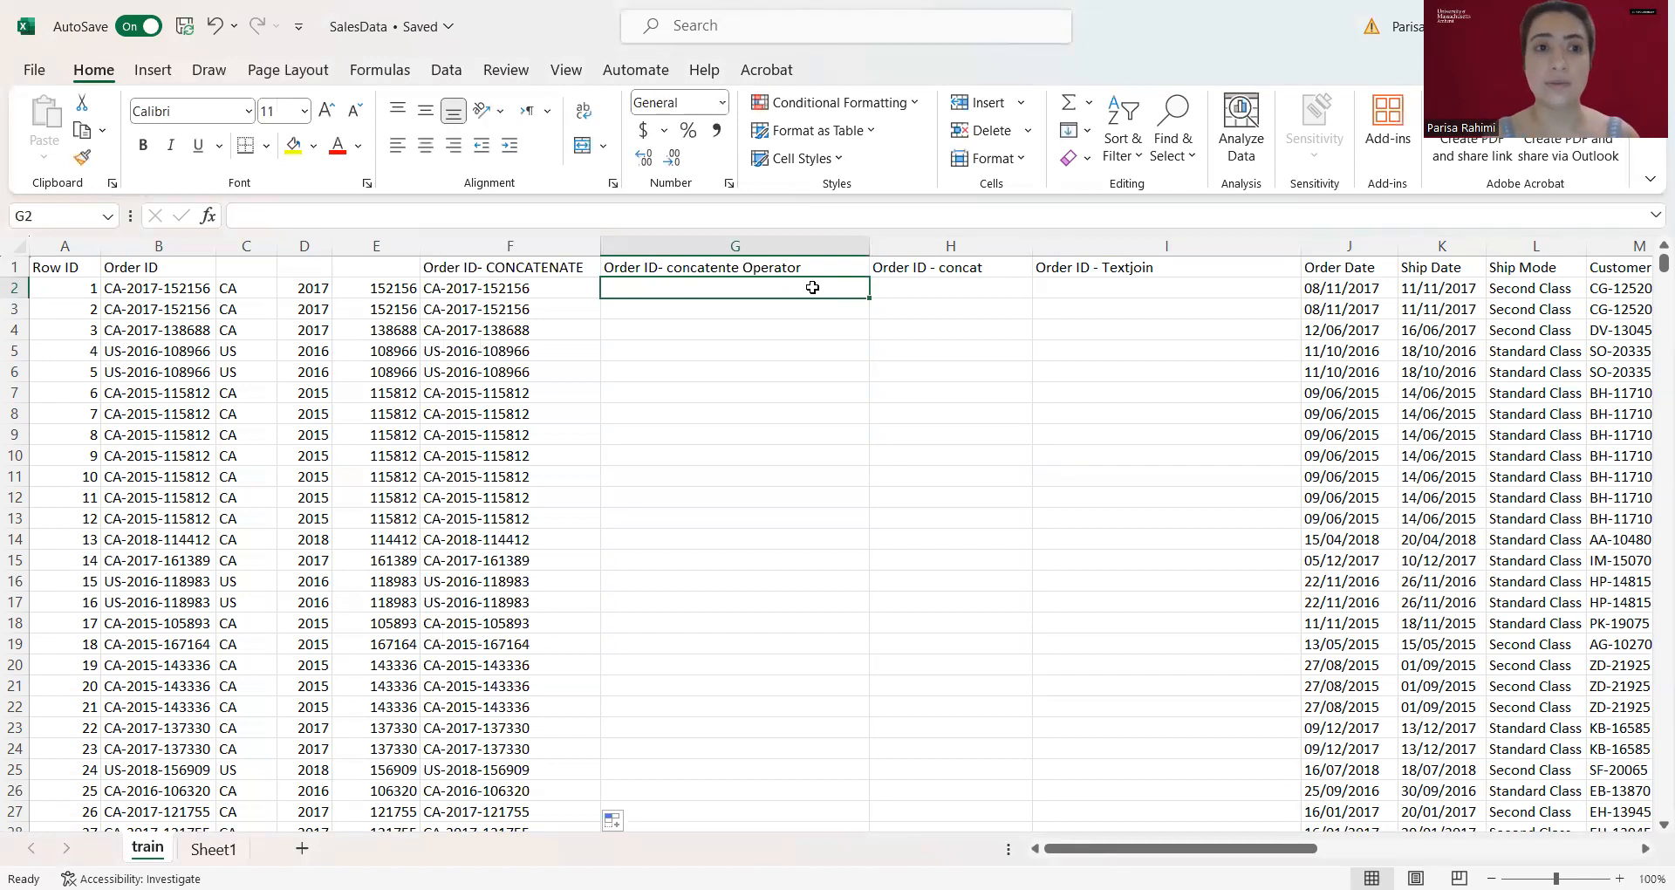
key("Left")
key("Left")
key("Left")
key("Left")
key("Left")
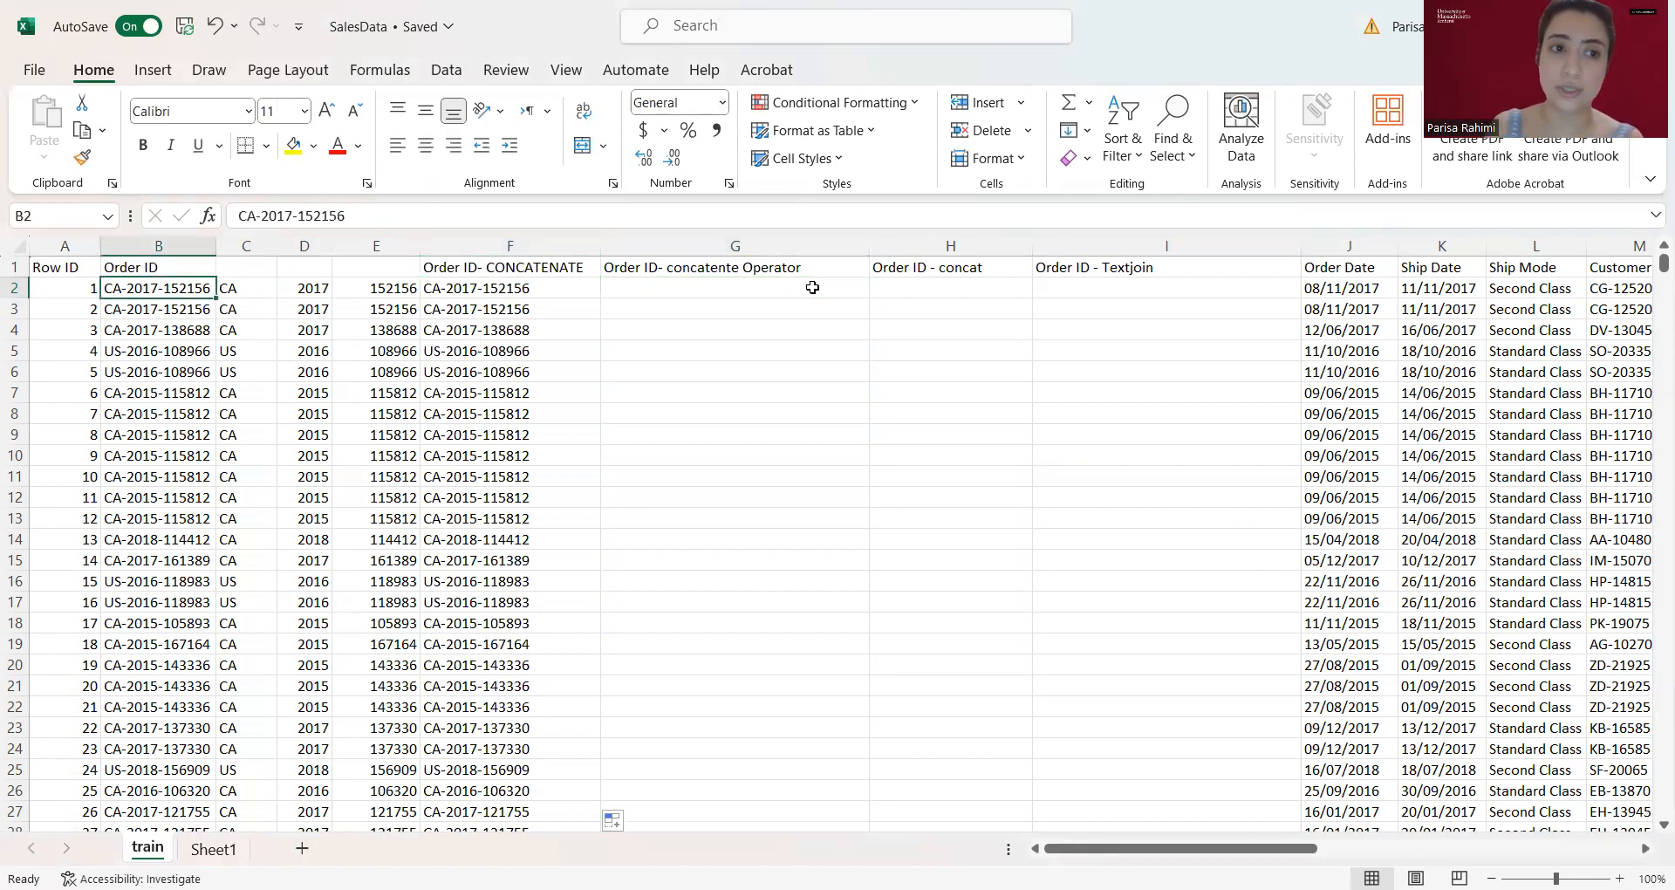
key("Right")
key("Right")
key("Right")
key("Right")
key("Right")
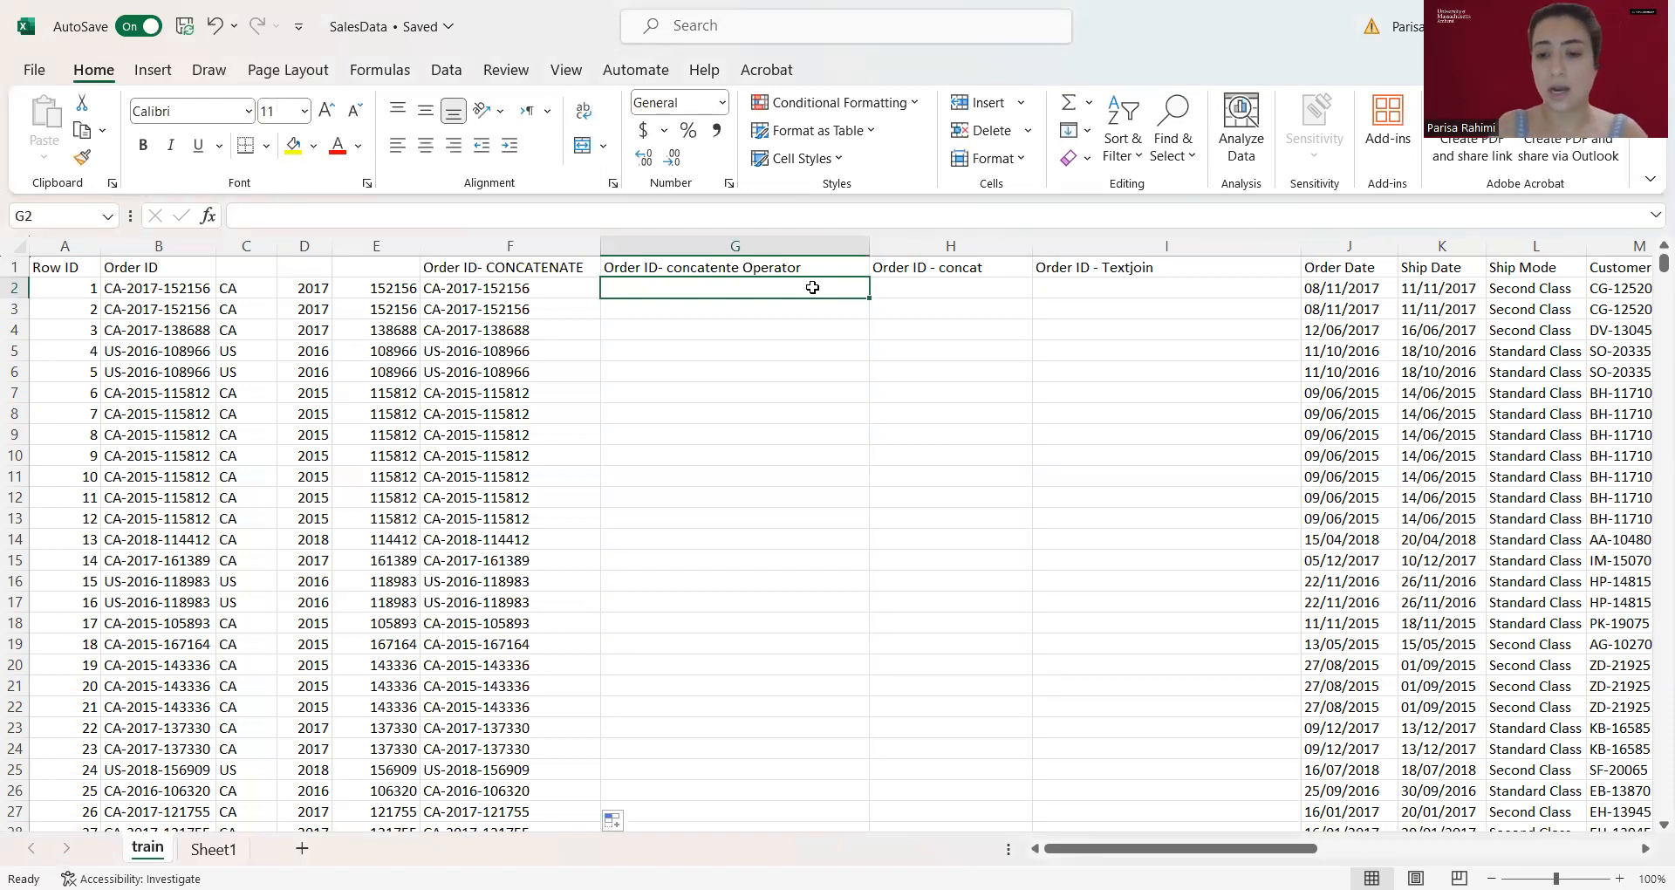
Enter =C2&"-"&D2&"-"&E2 in cell G2 and fill it down the whole data column
type("=")
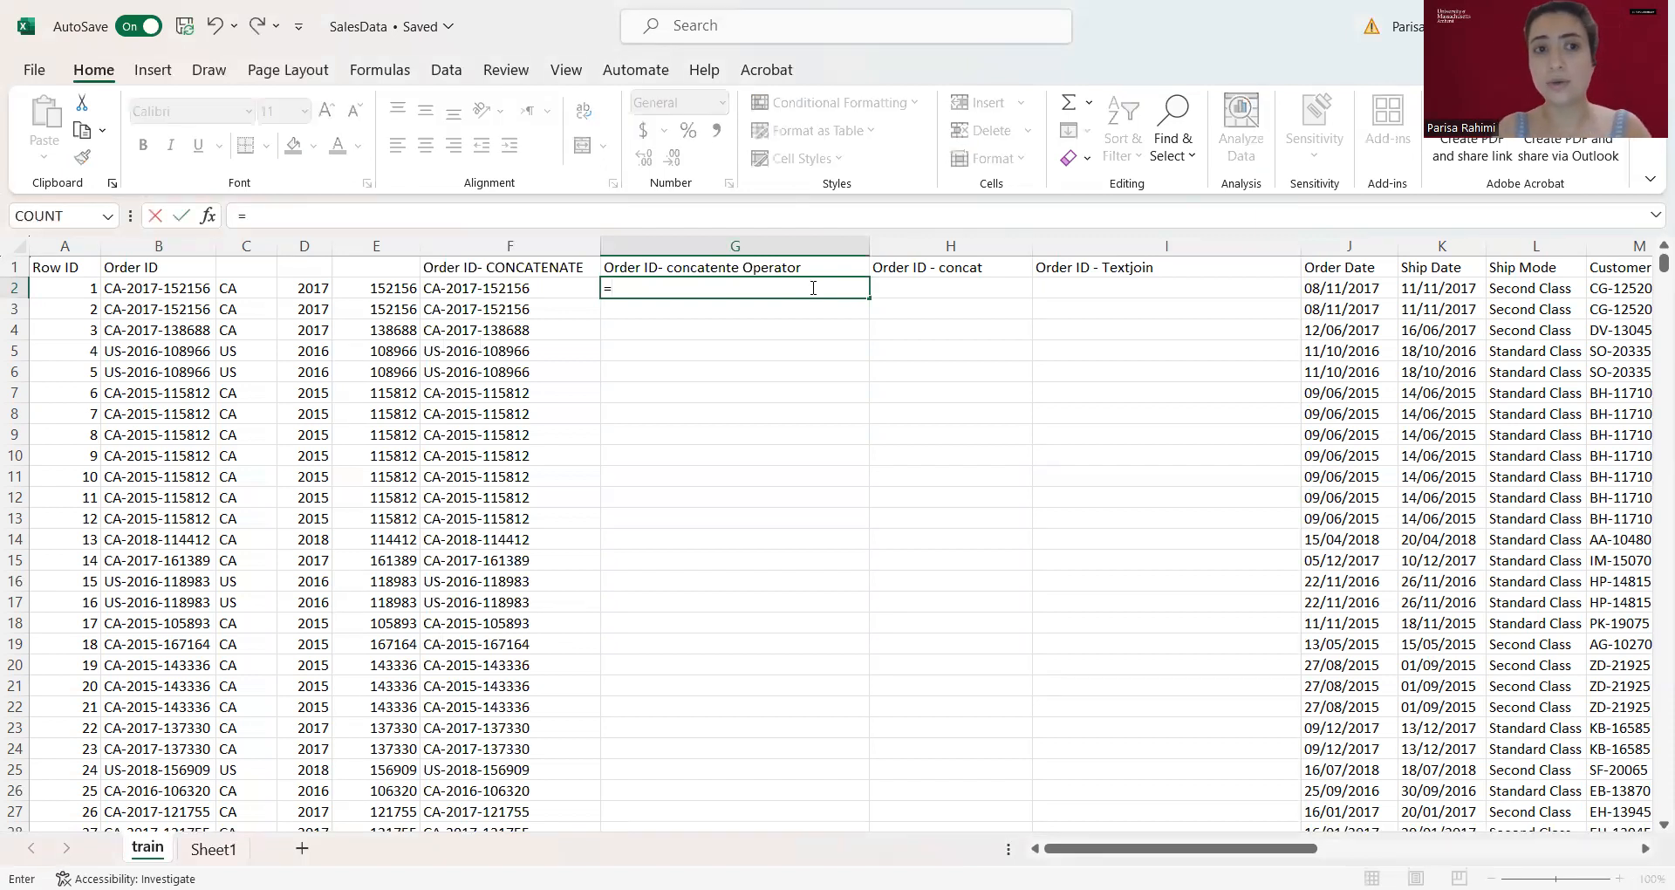
left_click(236, 288)
type("\"")
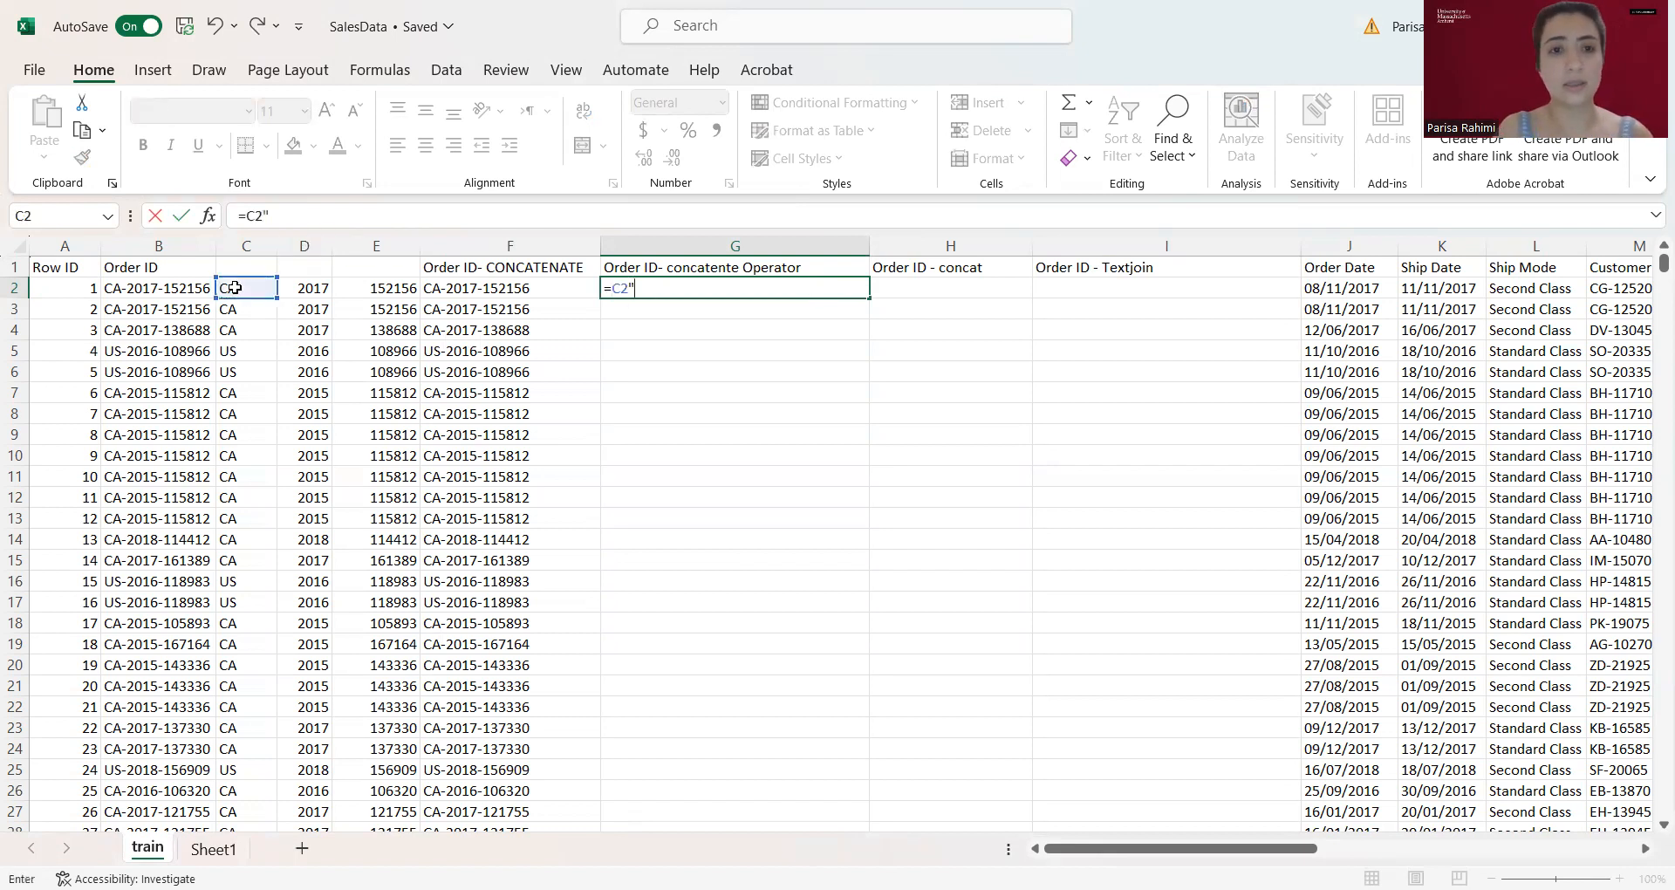
type("&")
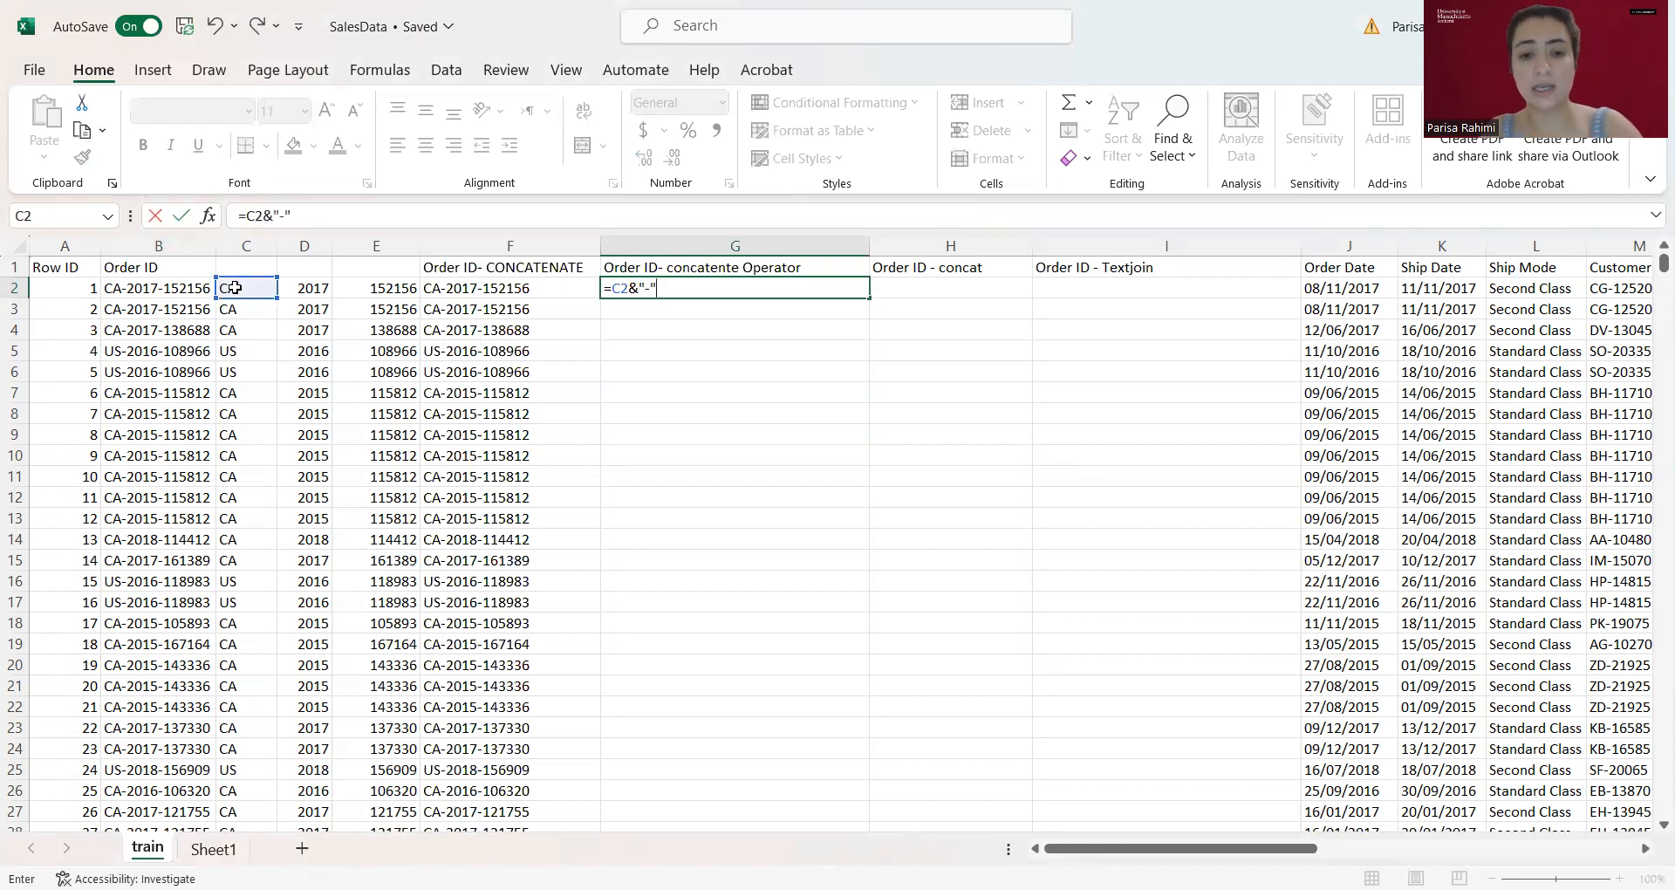
type("&")
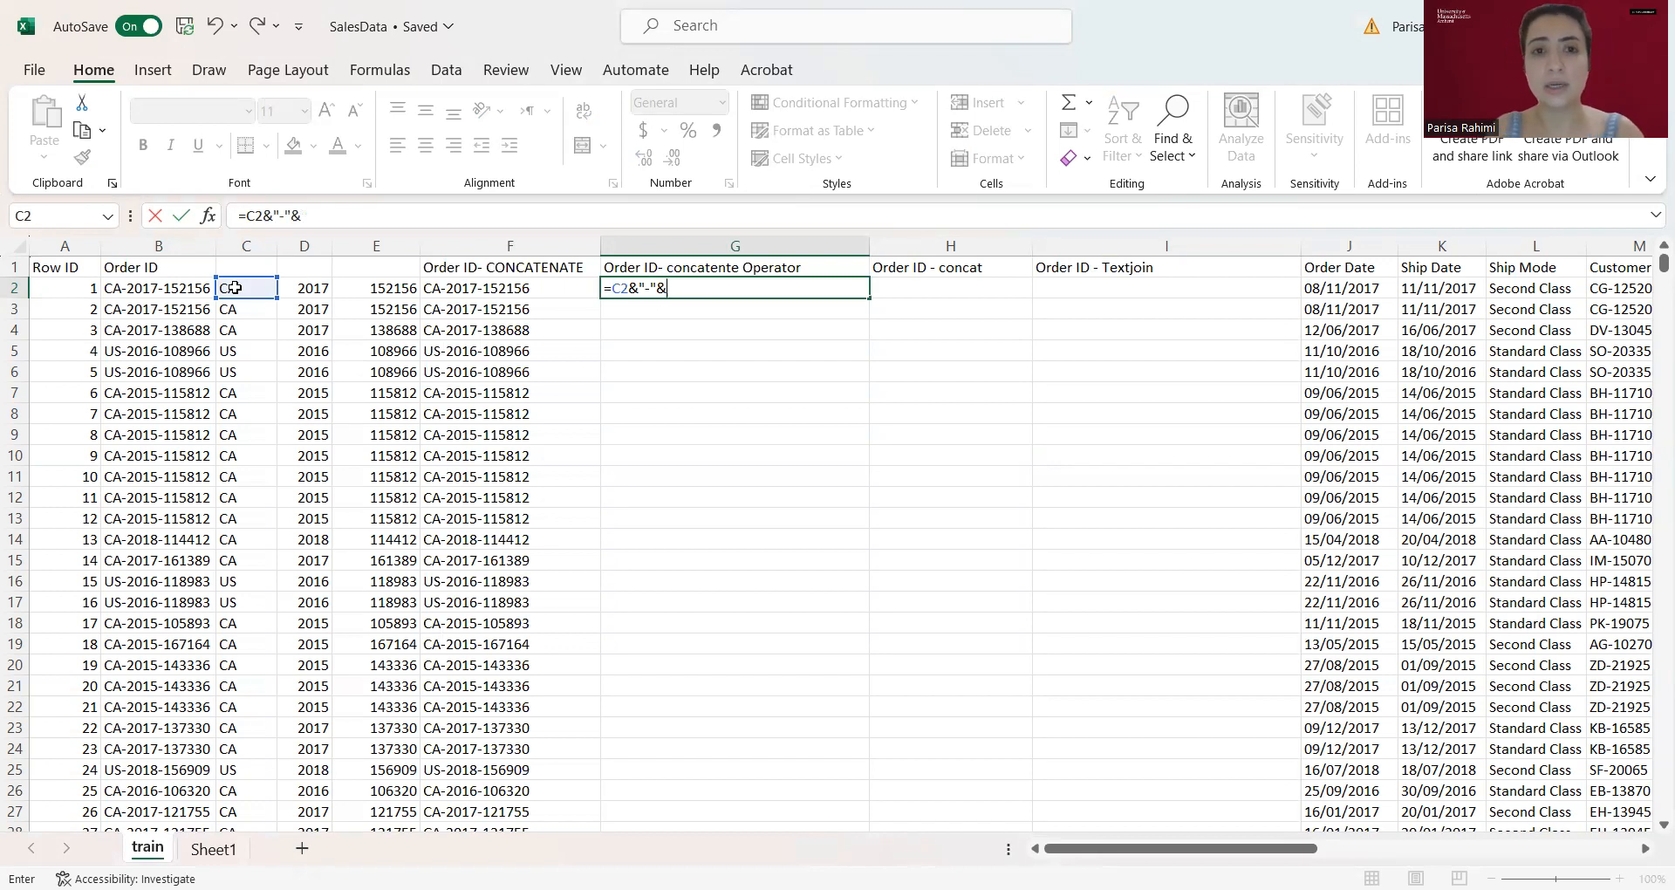
left_click(300, 290)
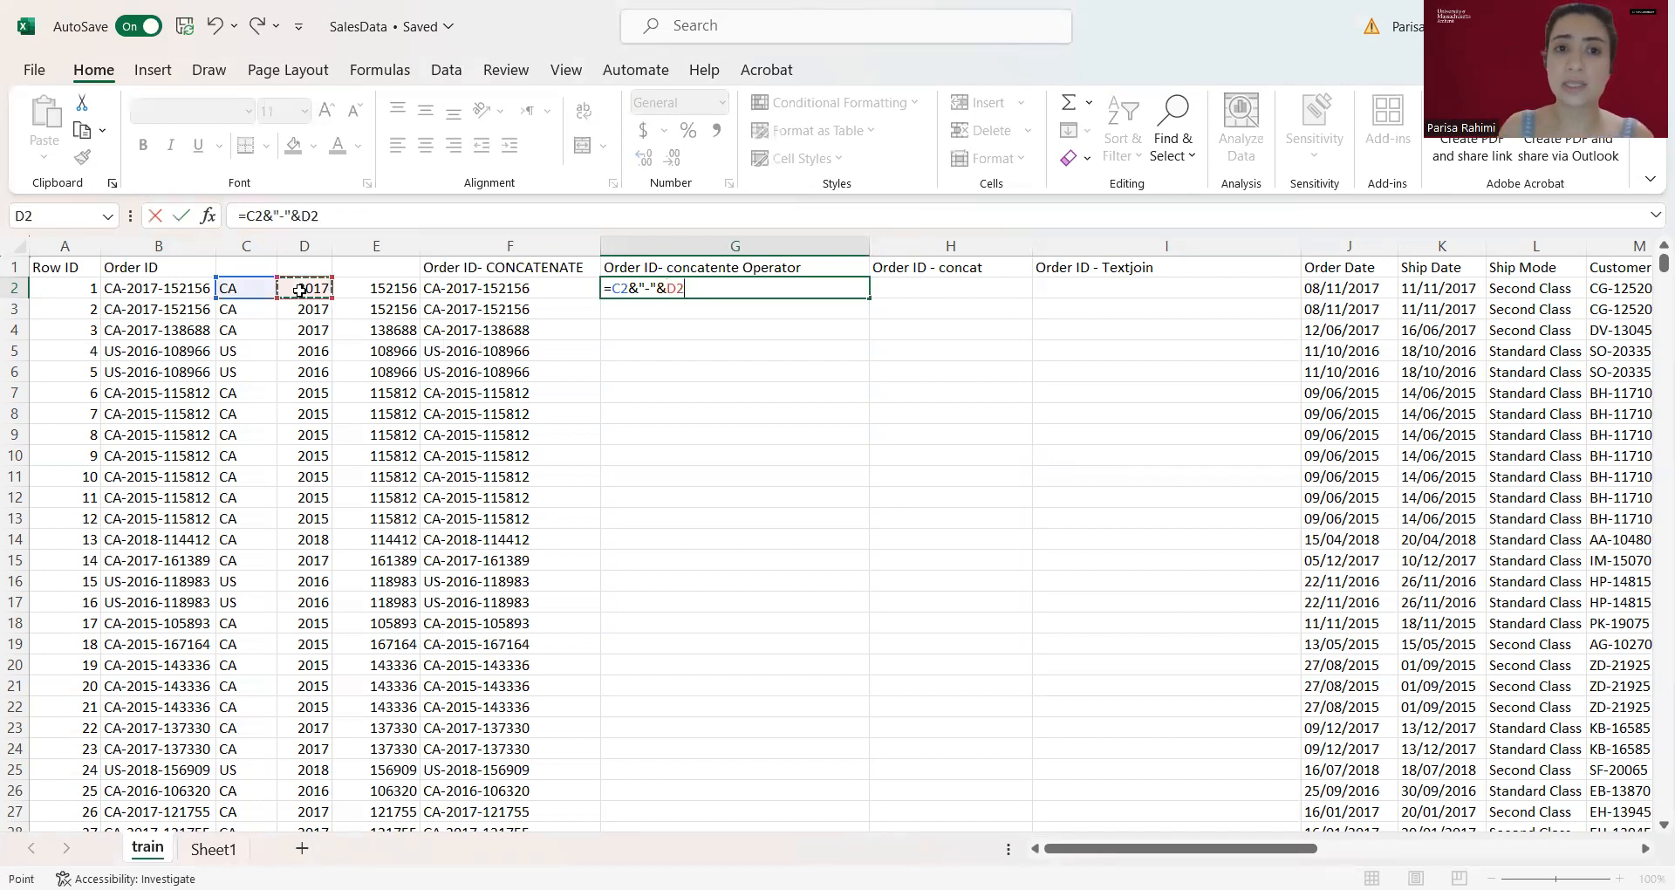
type("\"")
key("BackSpace")
type("&\"-")
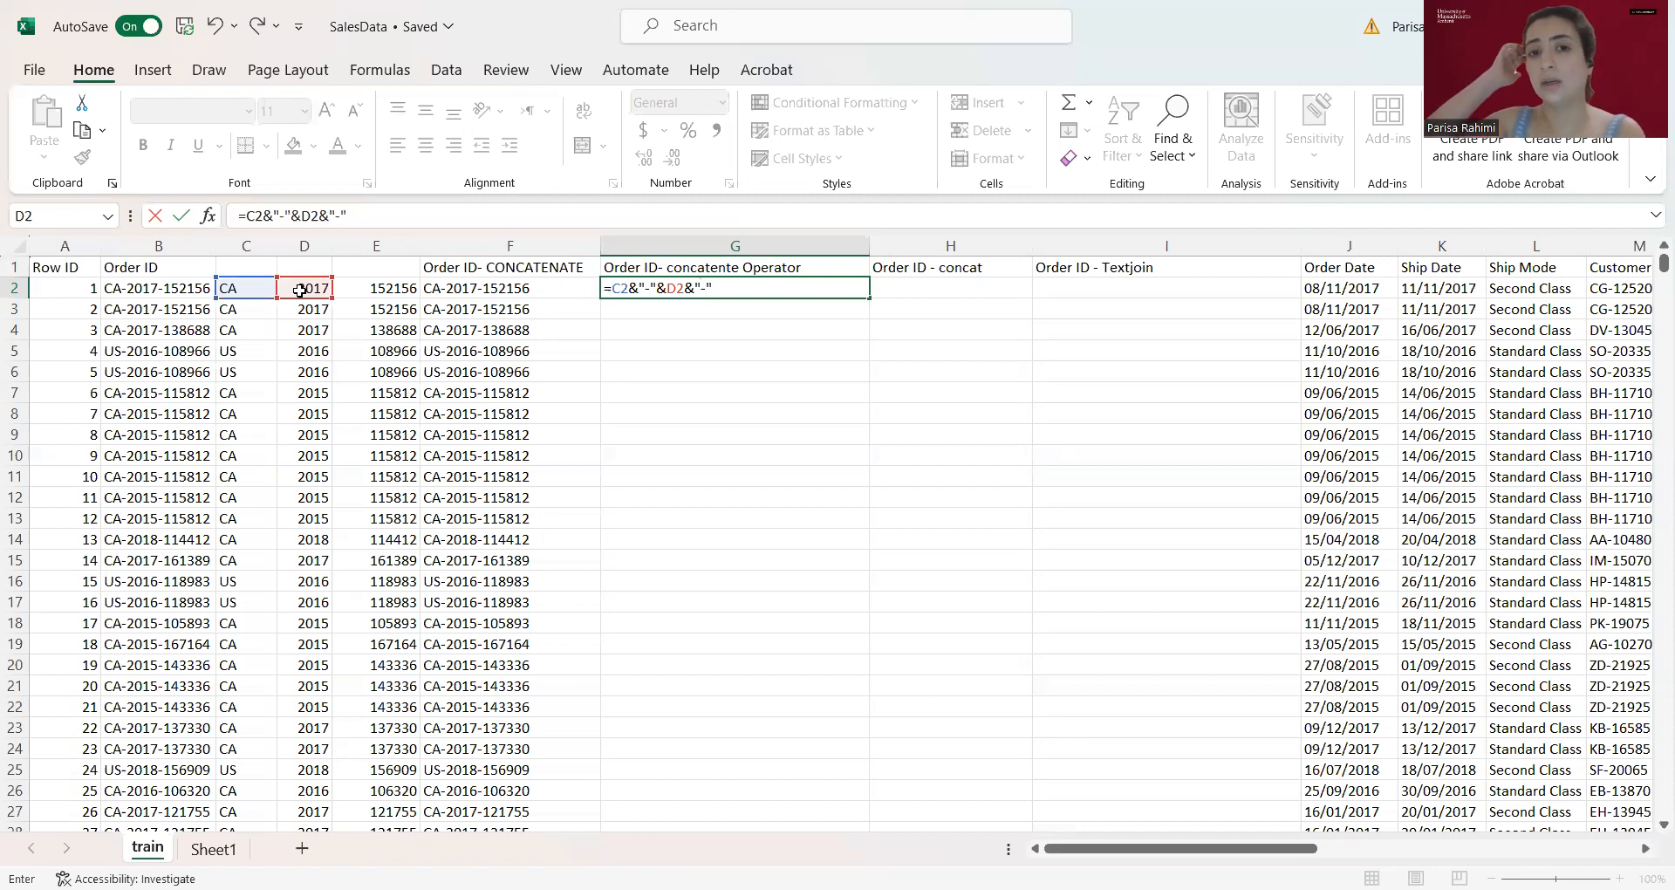
type("&")
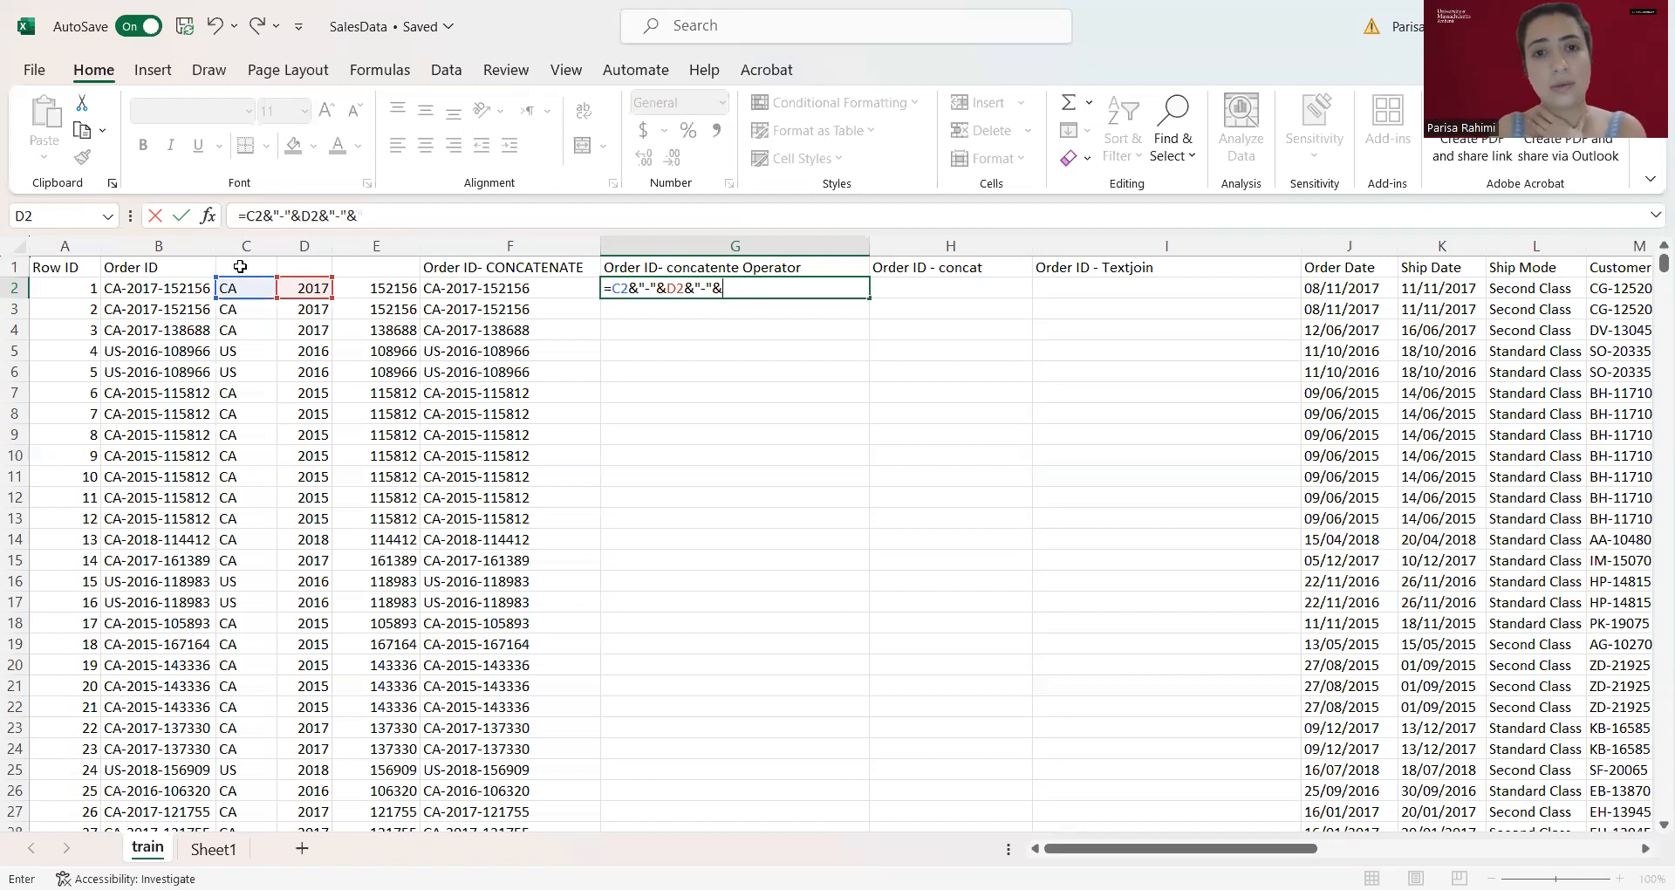
left_click(386, 290)
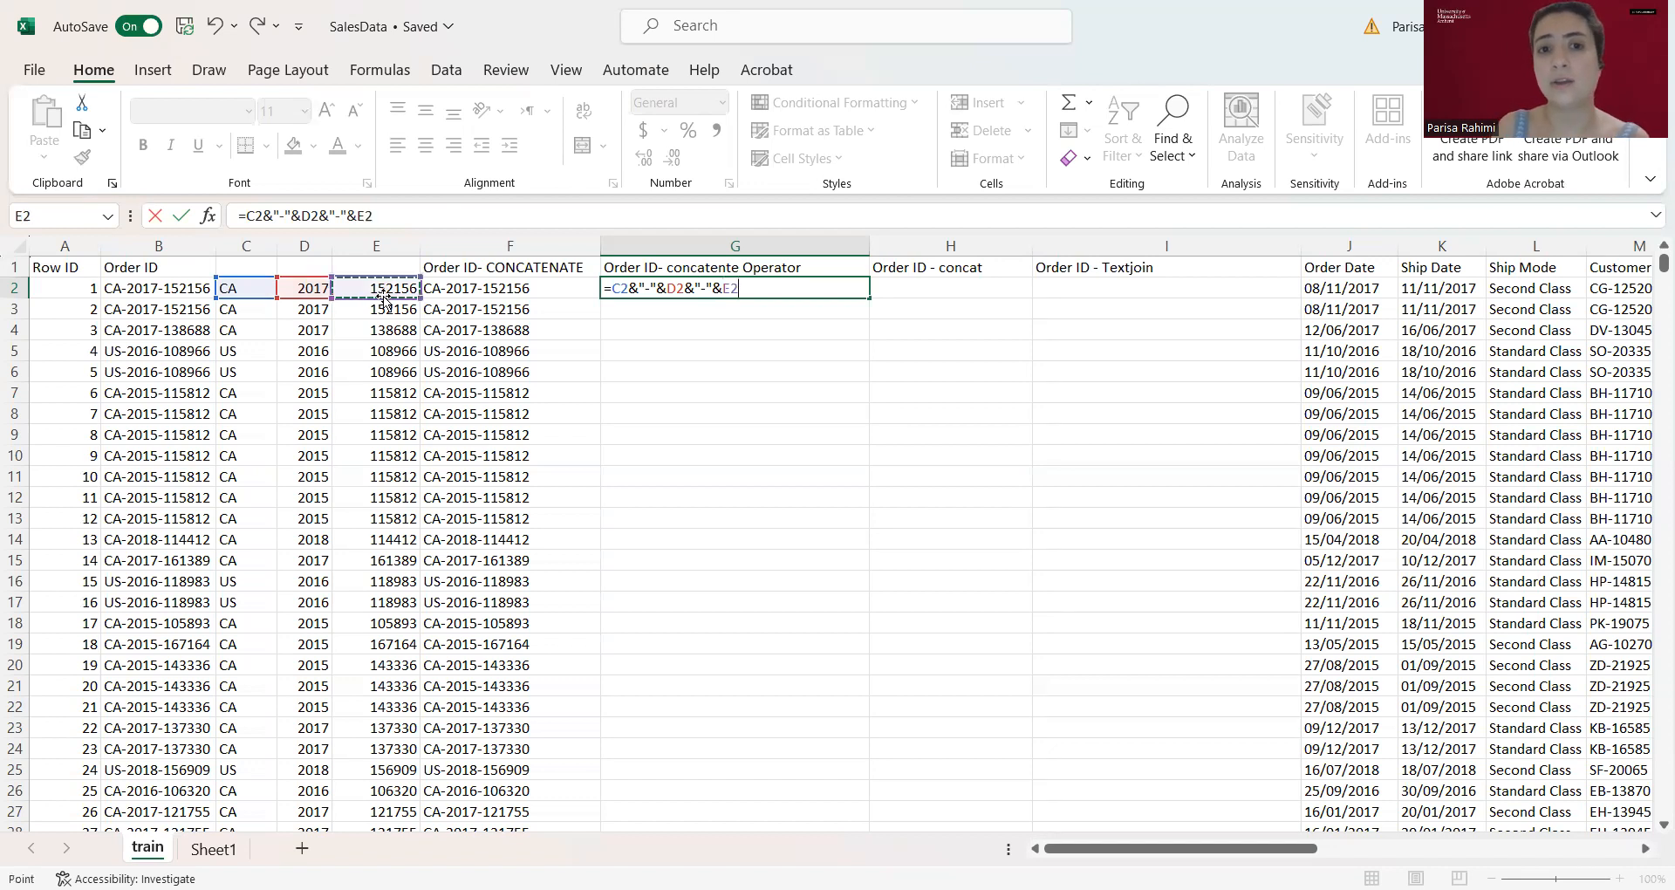
key("Return")
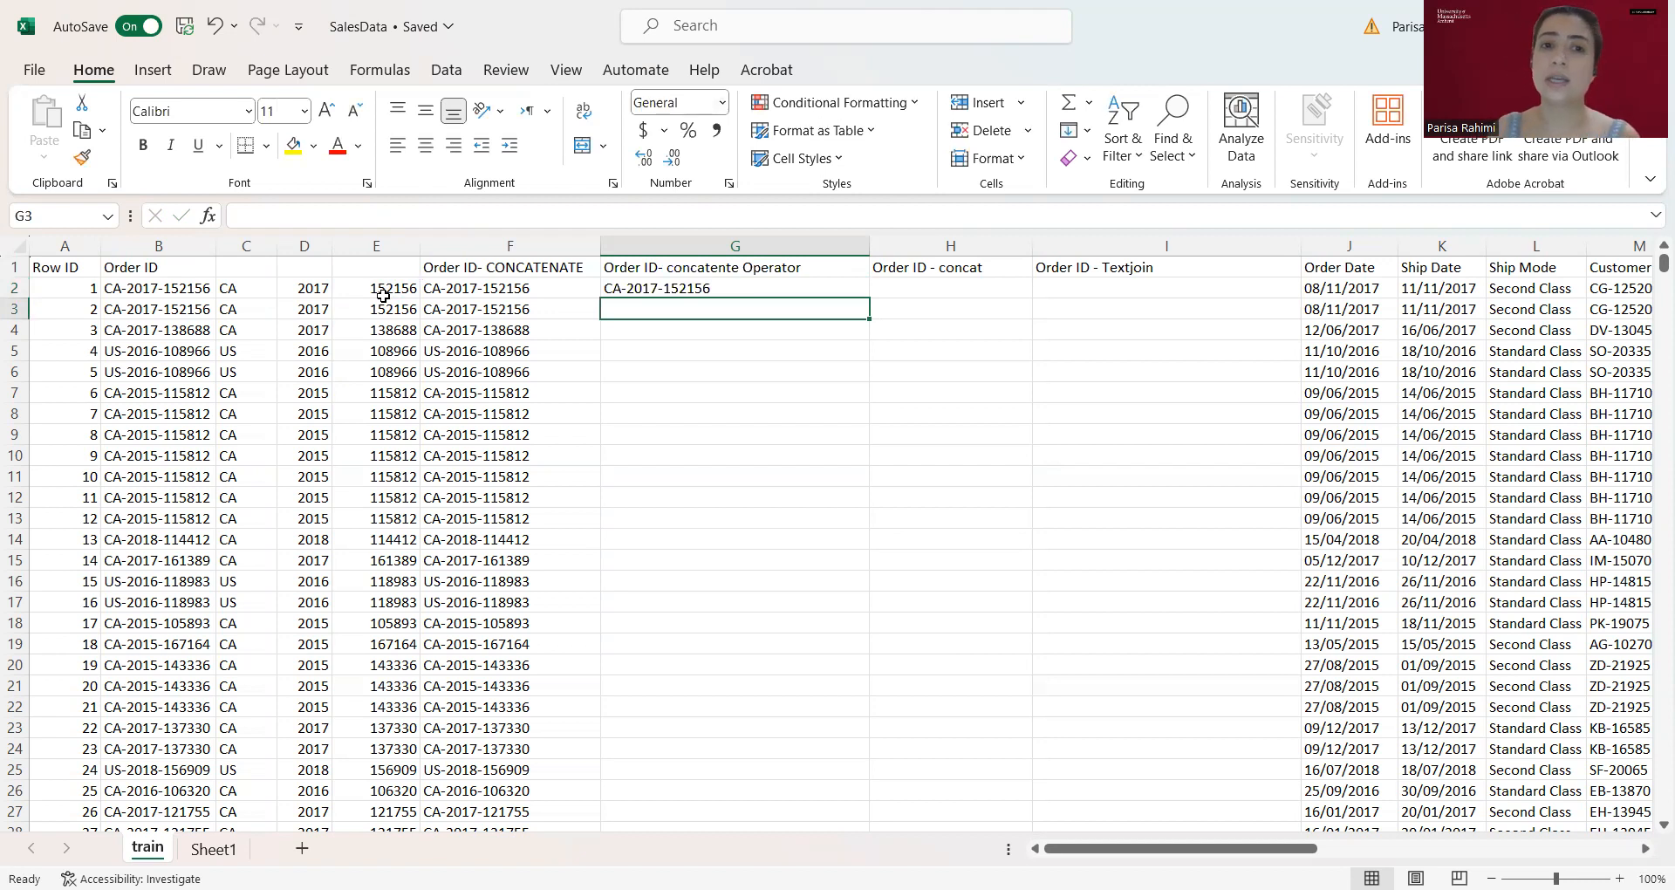
left_click(742, 284)
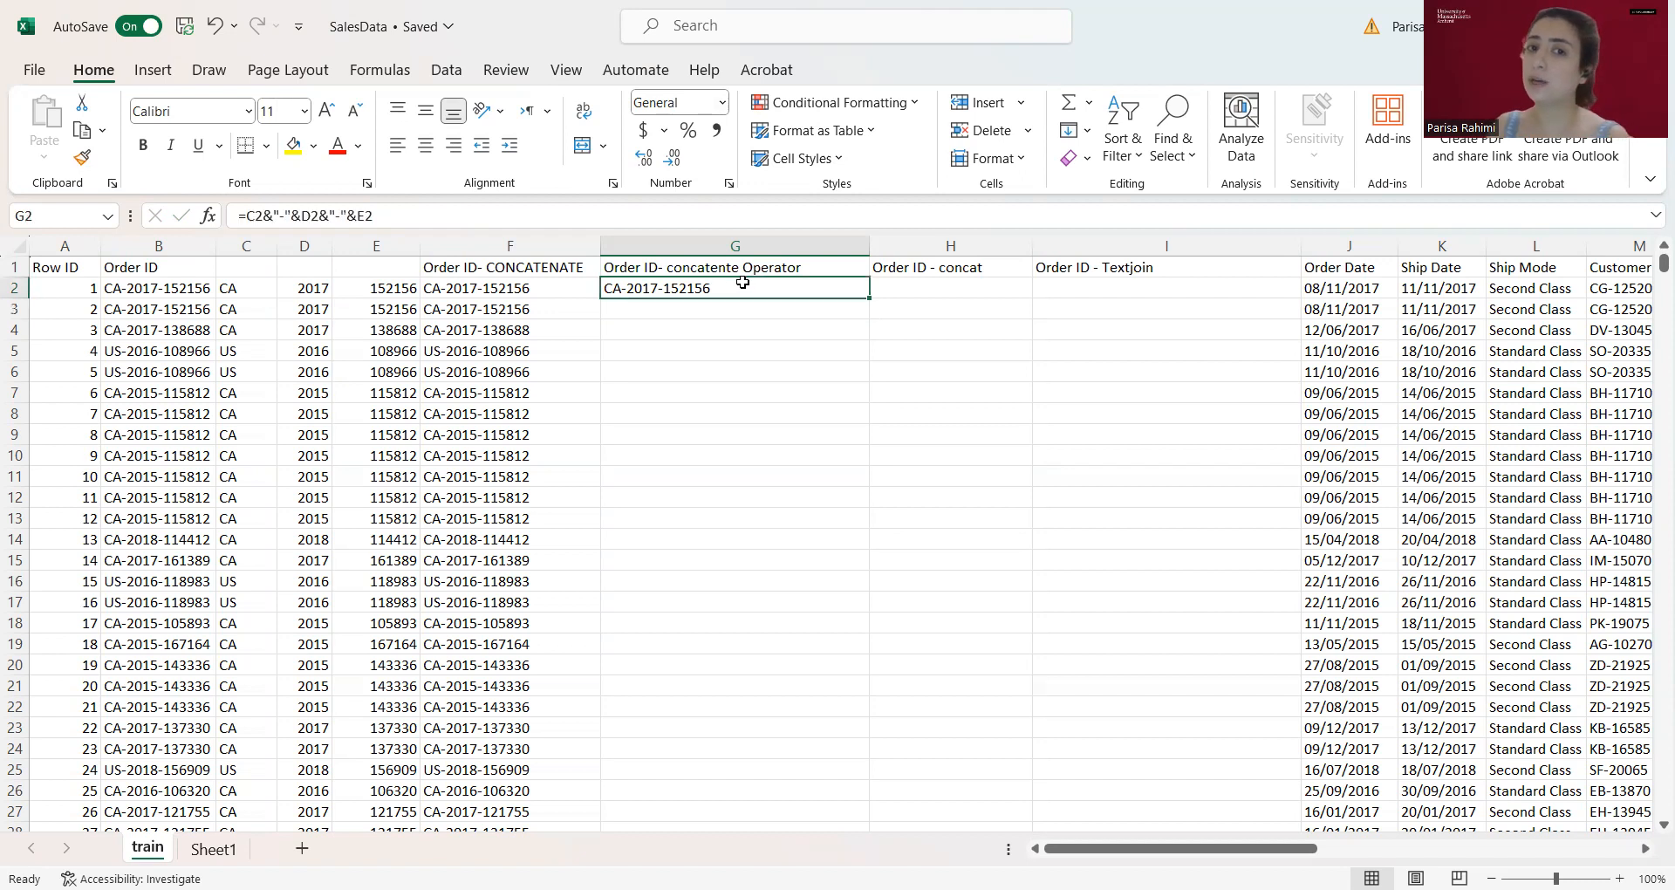
double_click(870, 299)
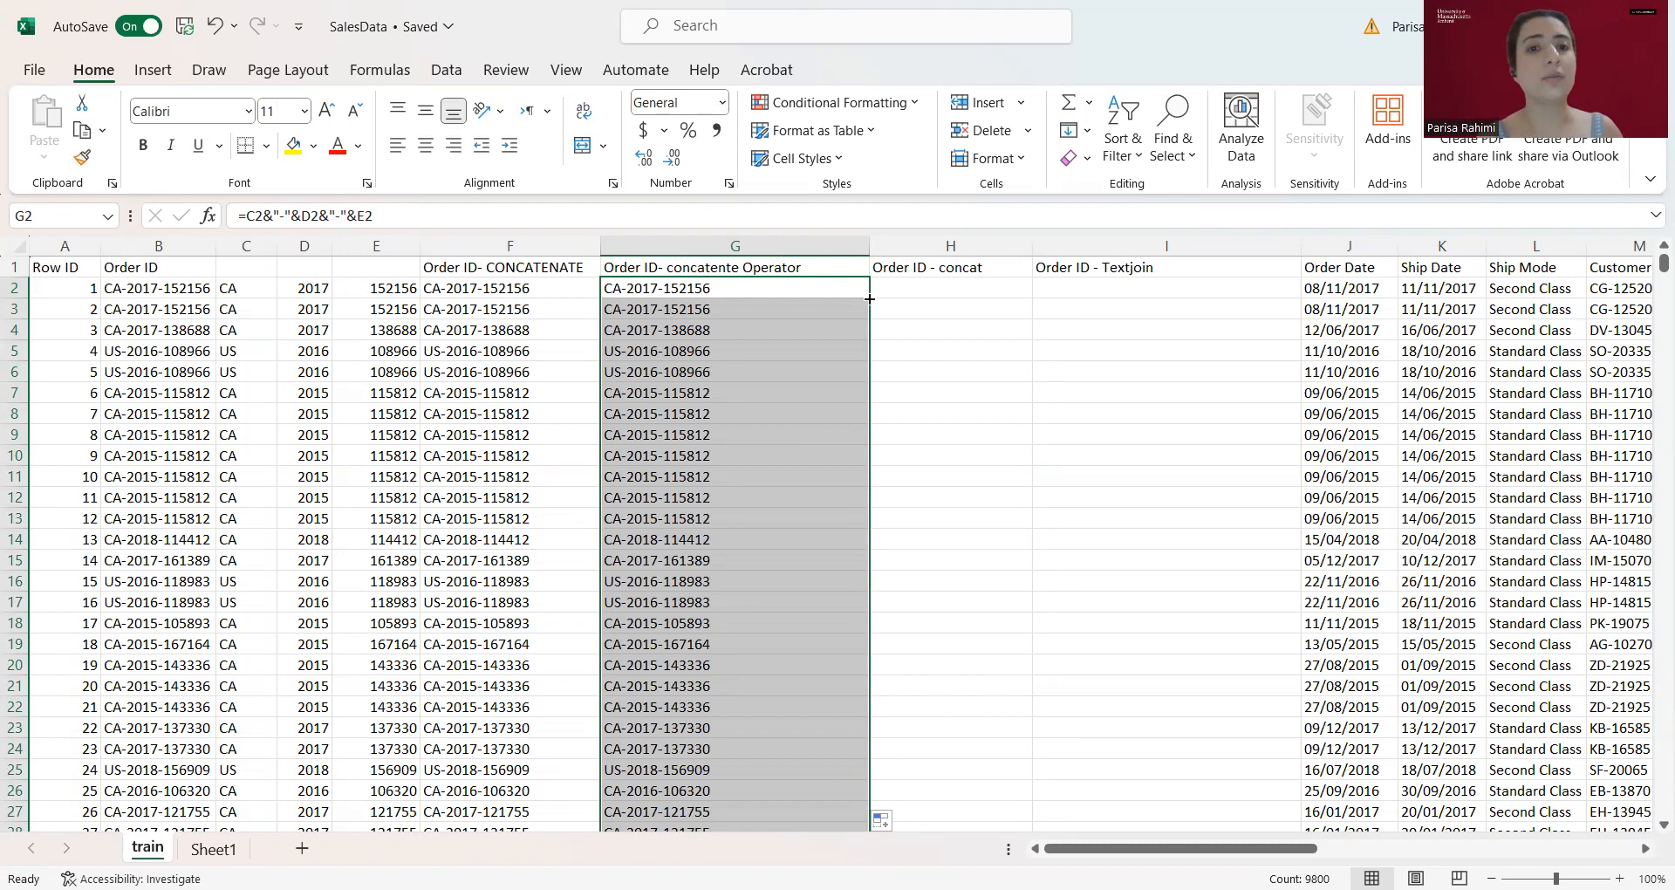
Enter =CONCAT(C2:E2) in cell H2 to join the three order ID parts as a range without a separator
left_click(953, 280)
left_click_drag(243, 289, 381, 289)
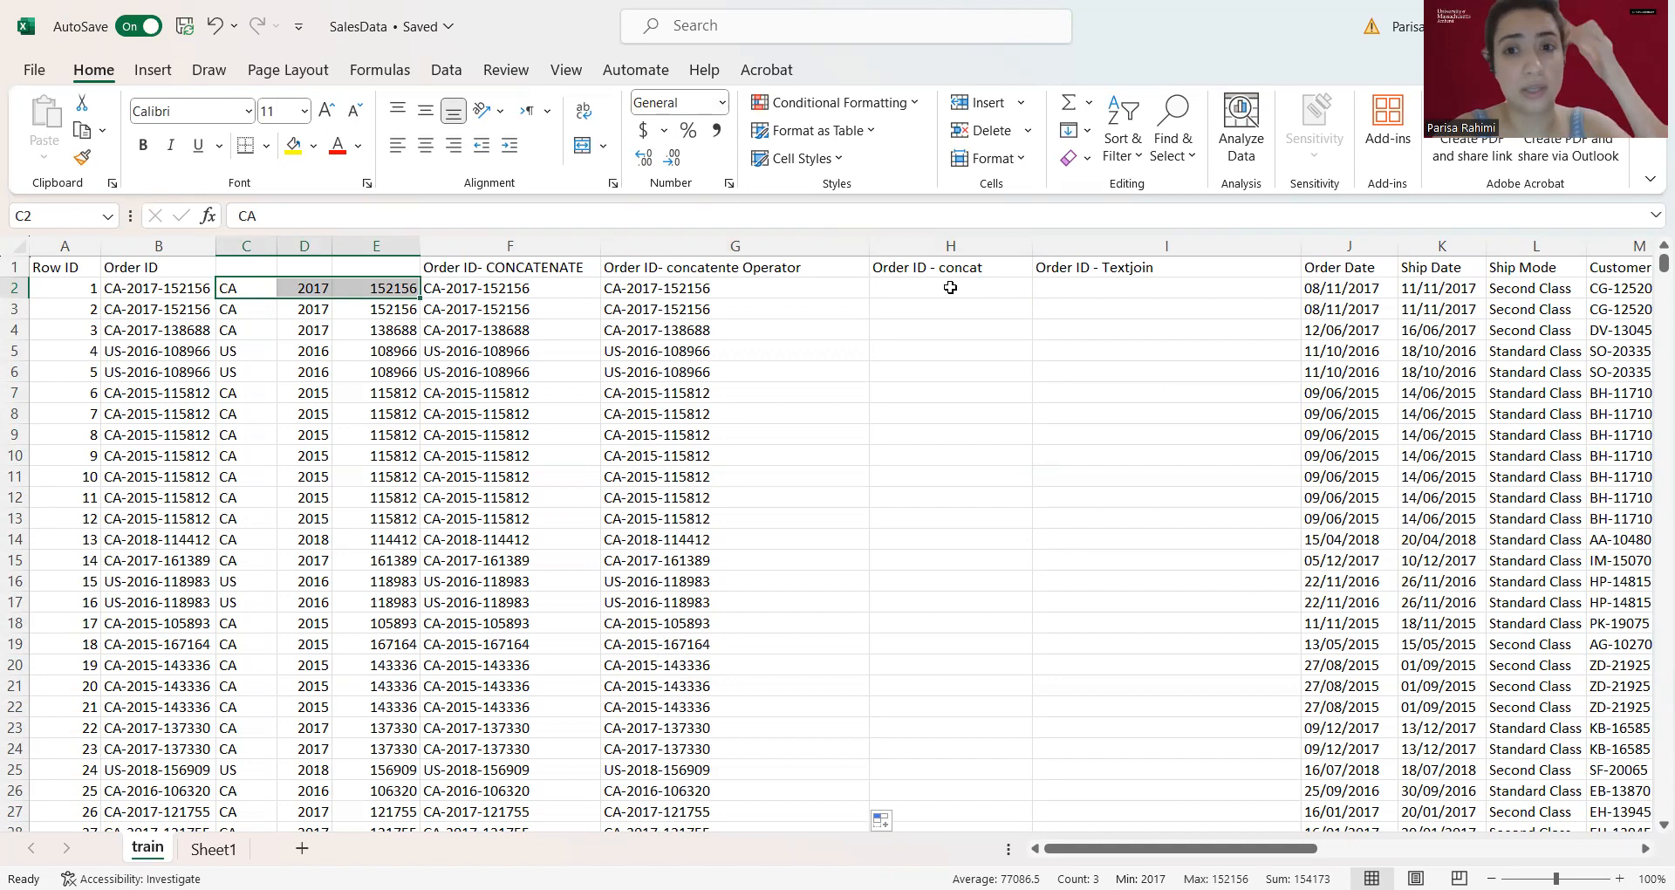
left_click(950, 288)
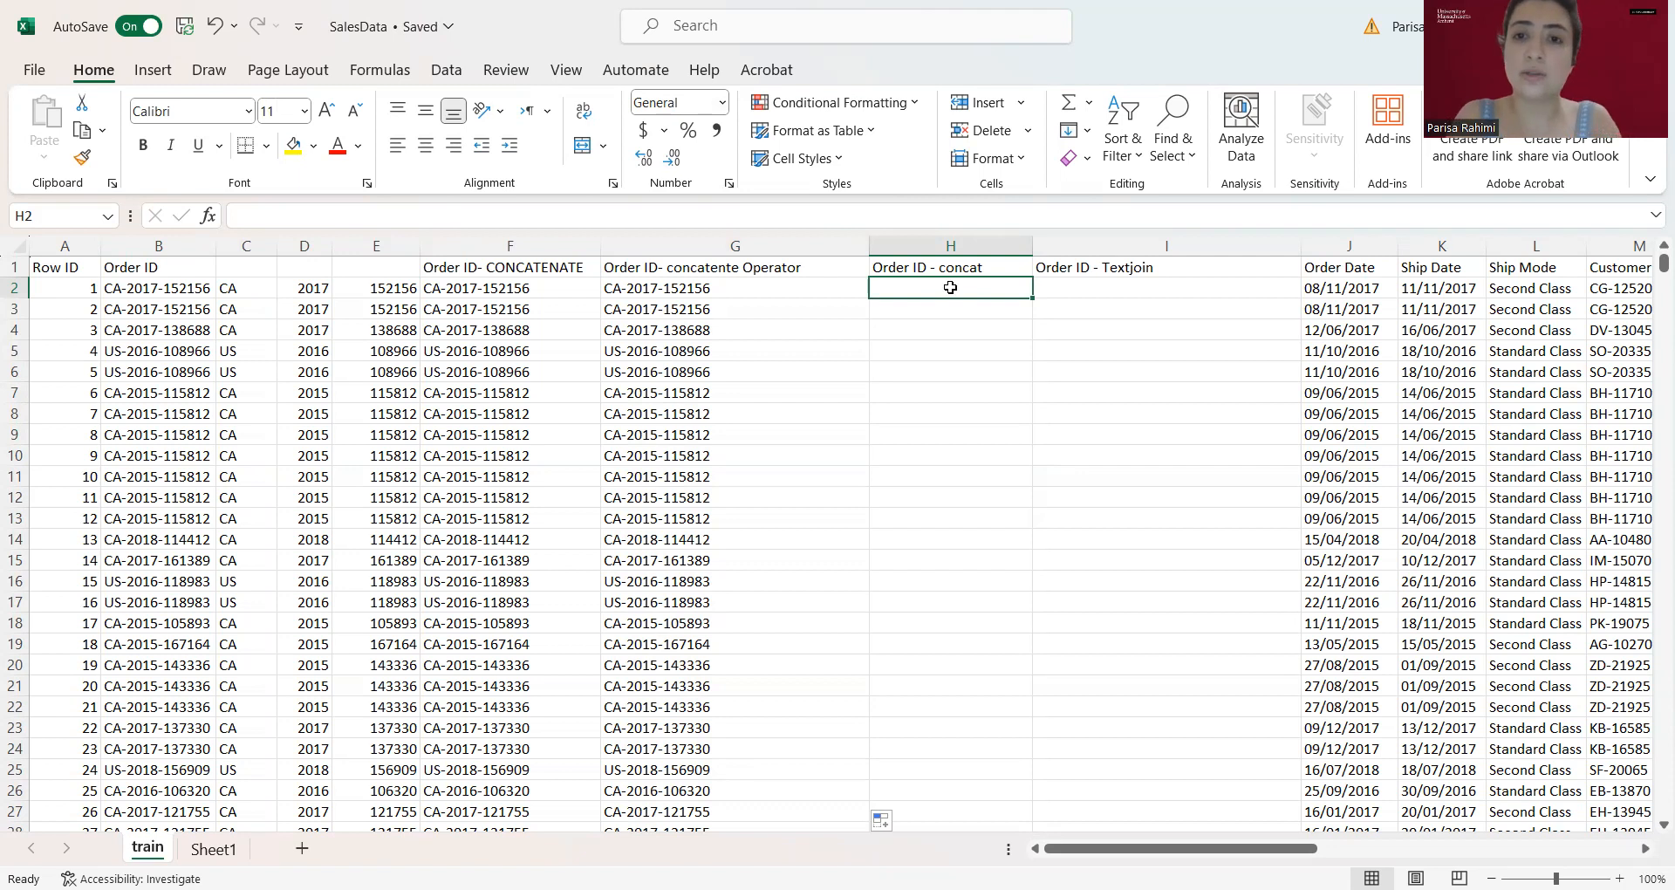
type("=")
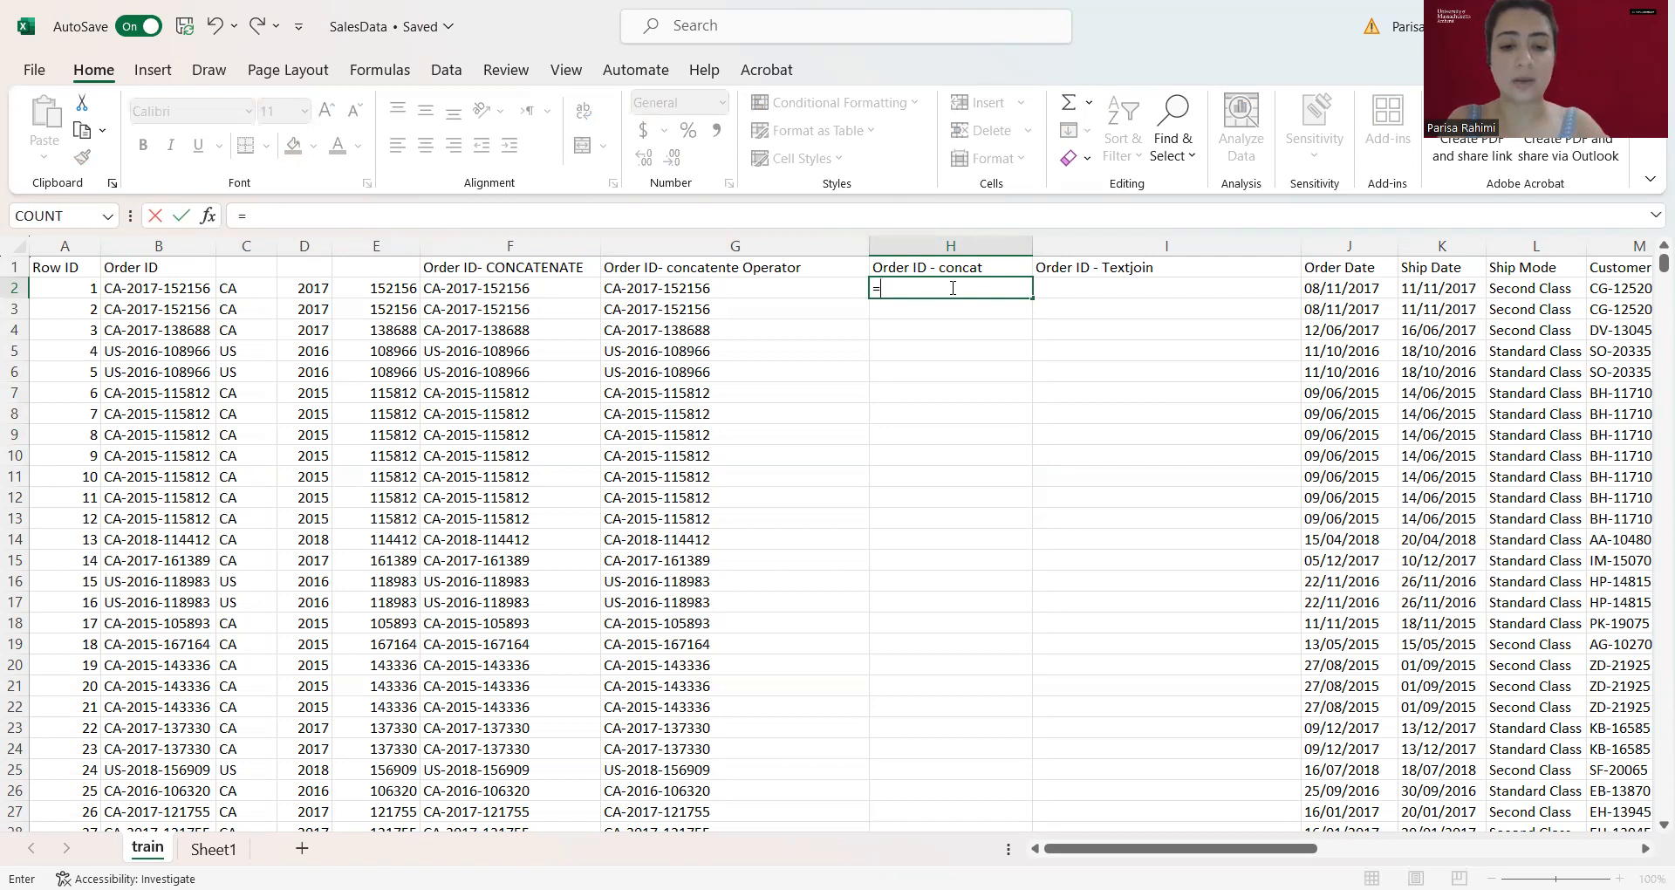
type("conca")
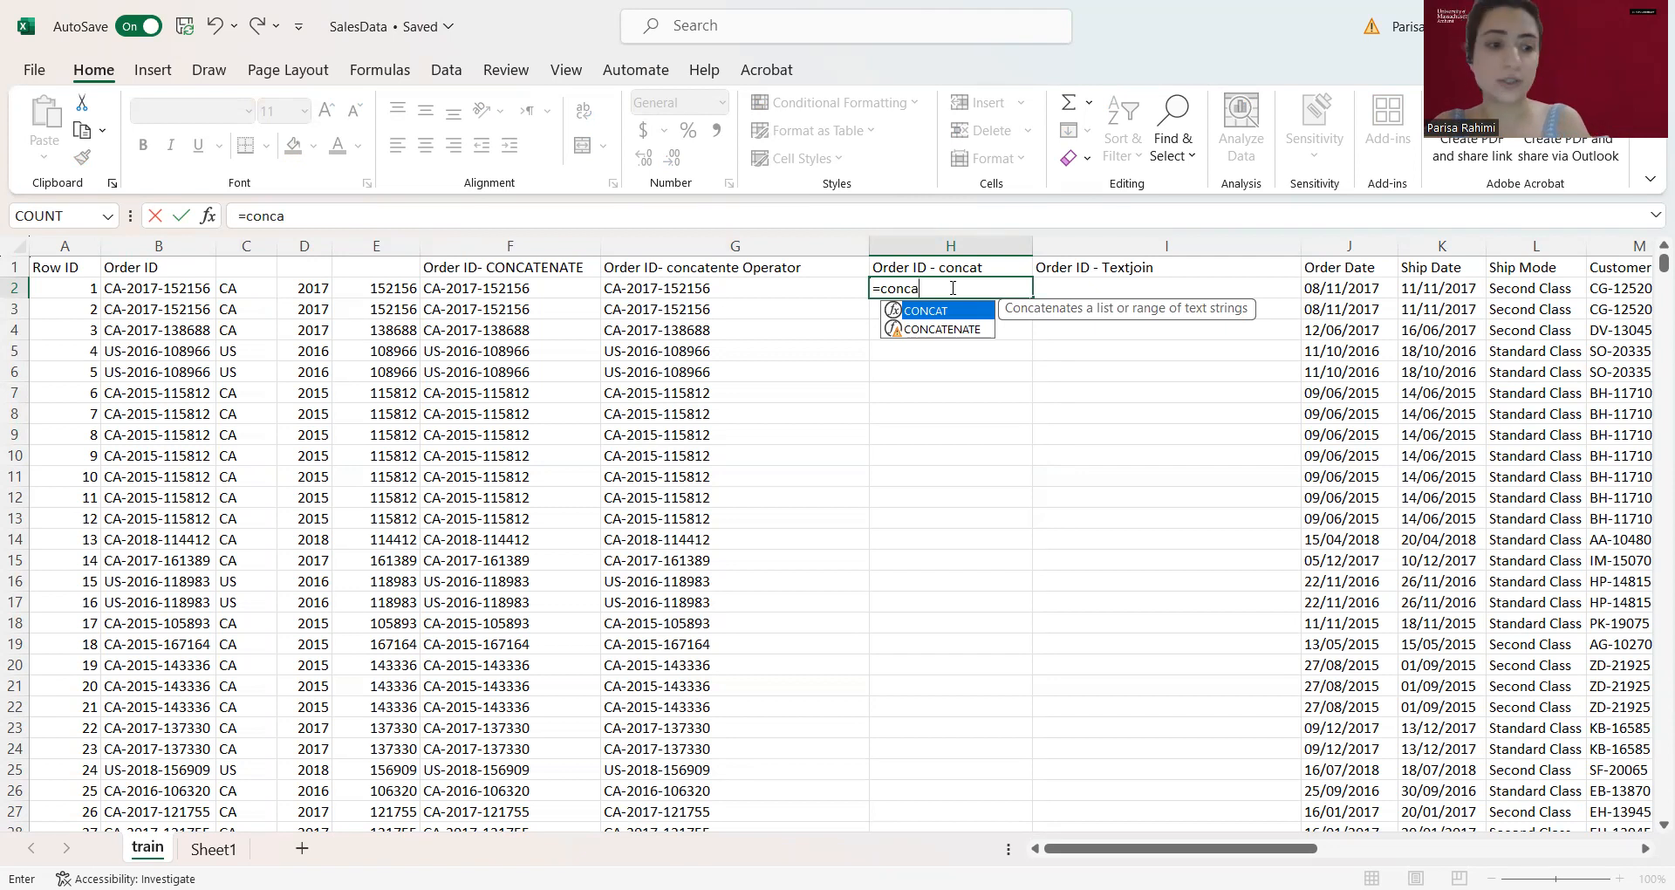
key("Tab")
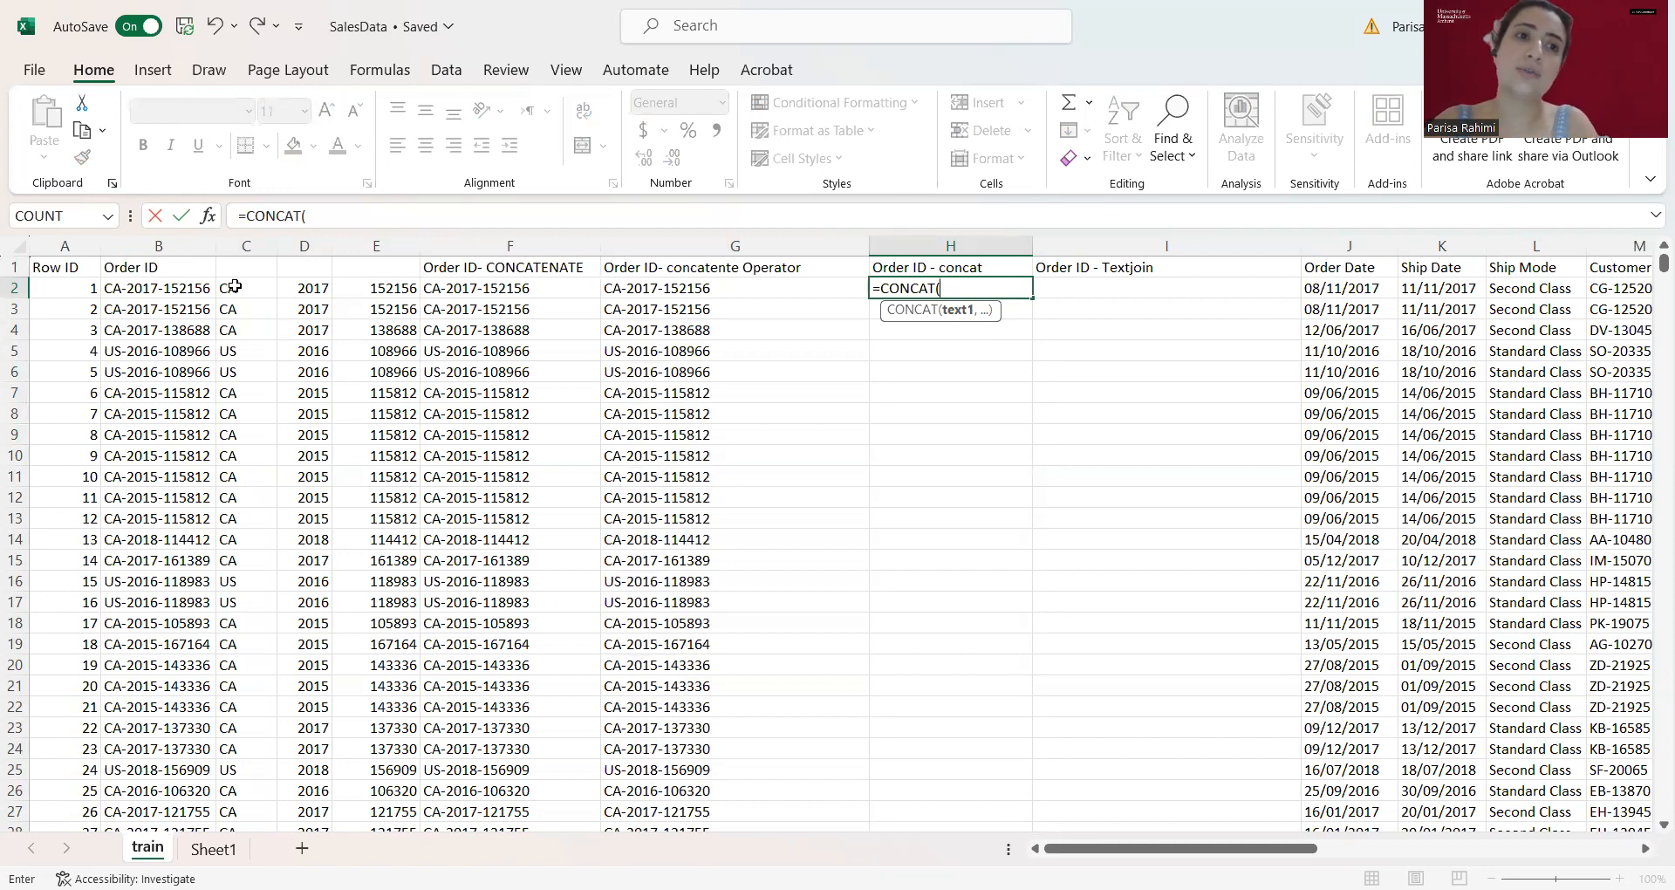
left_click_drag(234, 287, 392, 300)
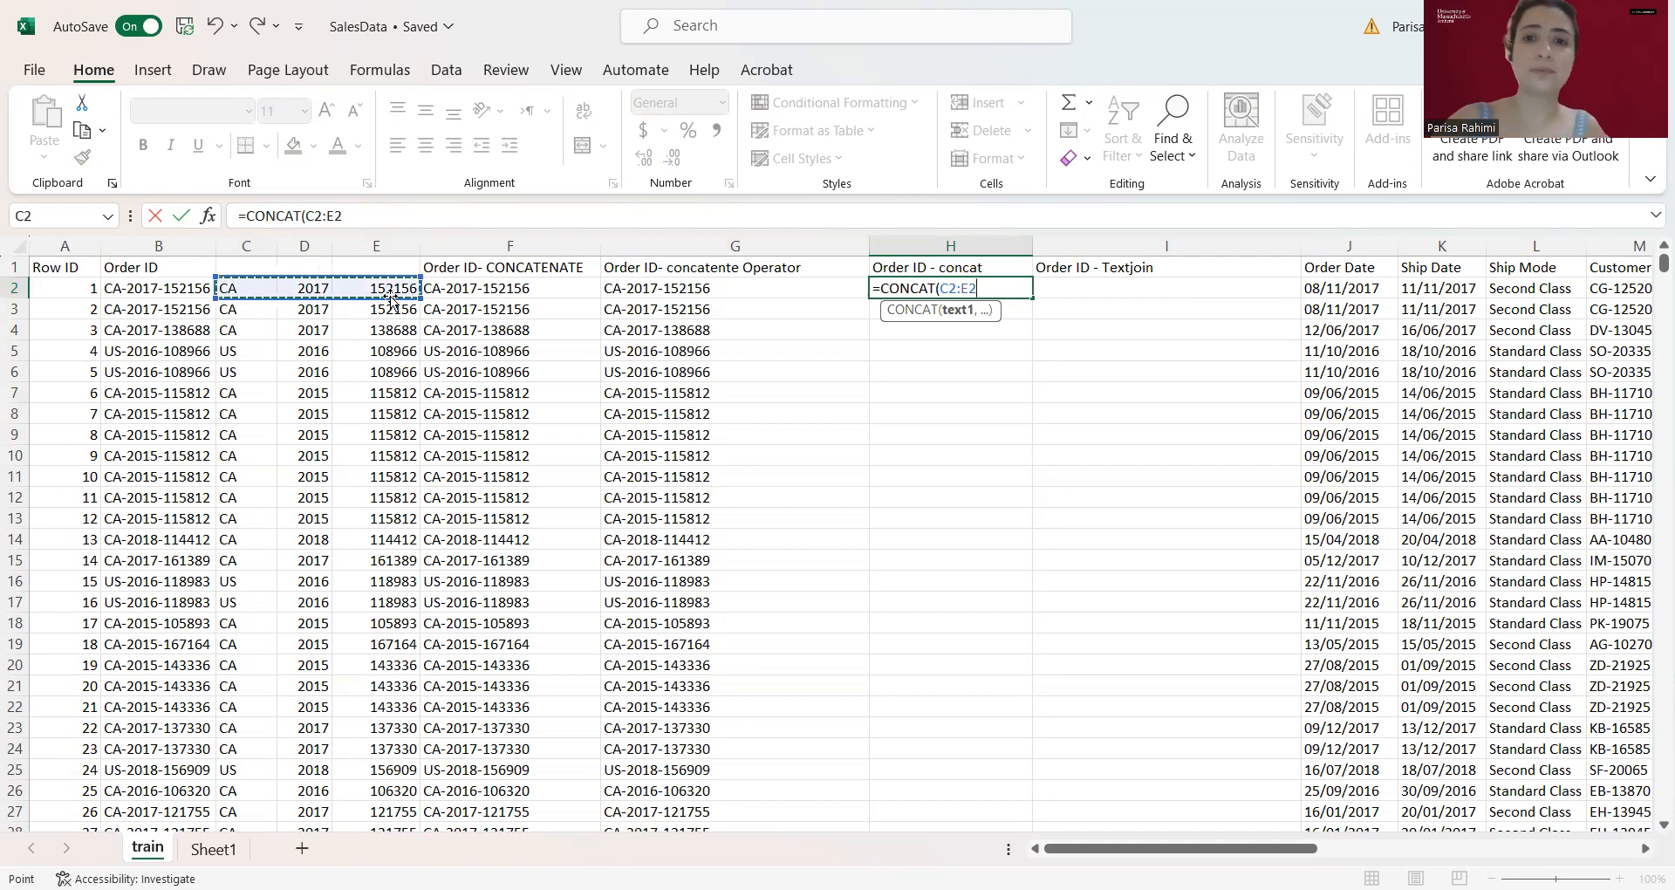
type(")")
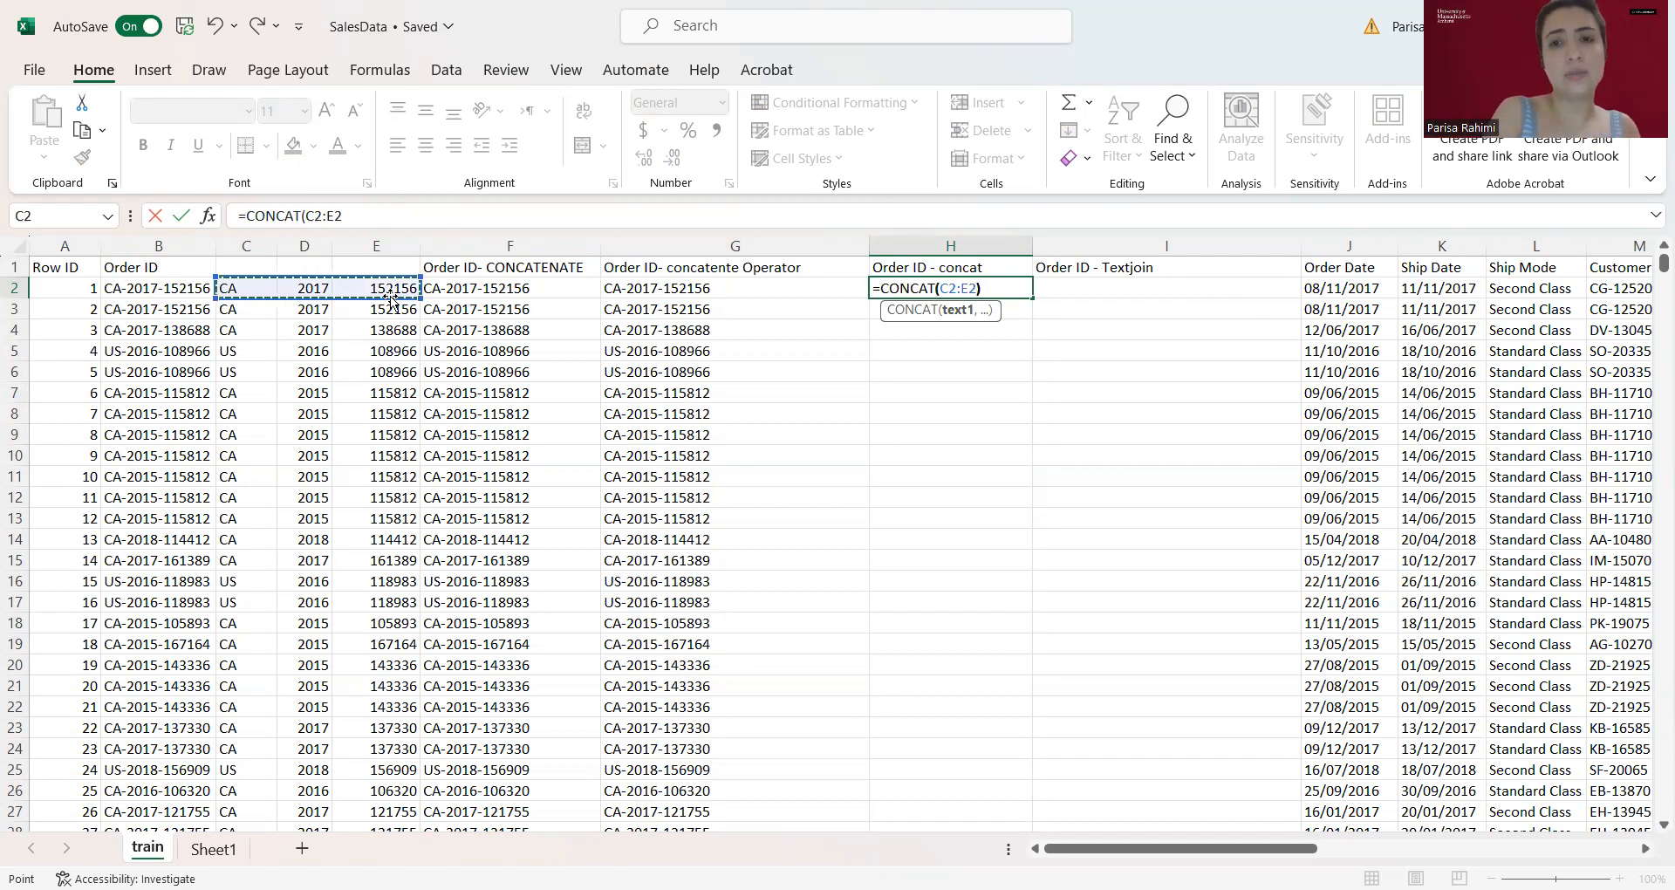
key("Return")
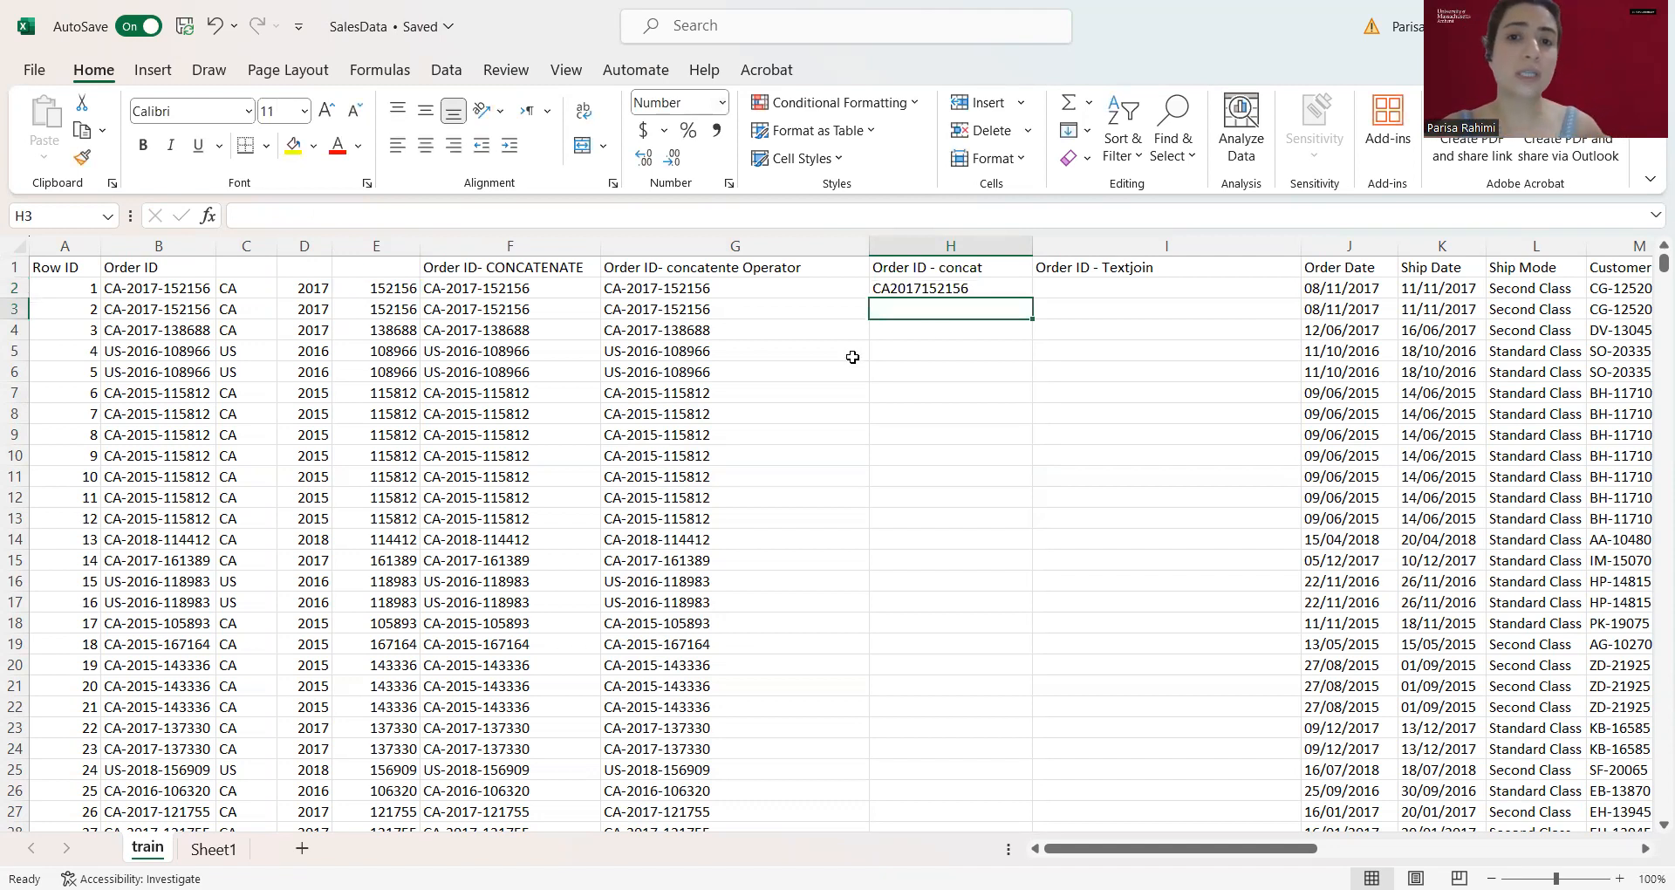
left_click(936, 287)
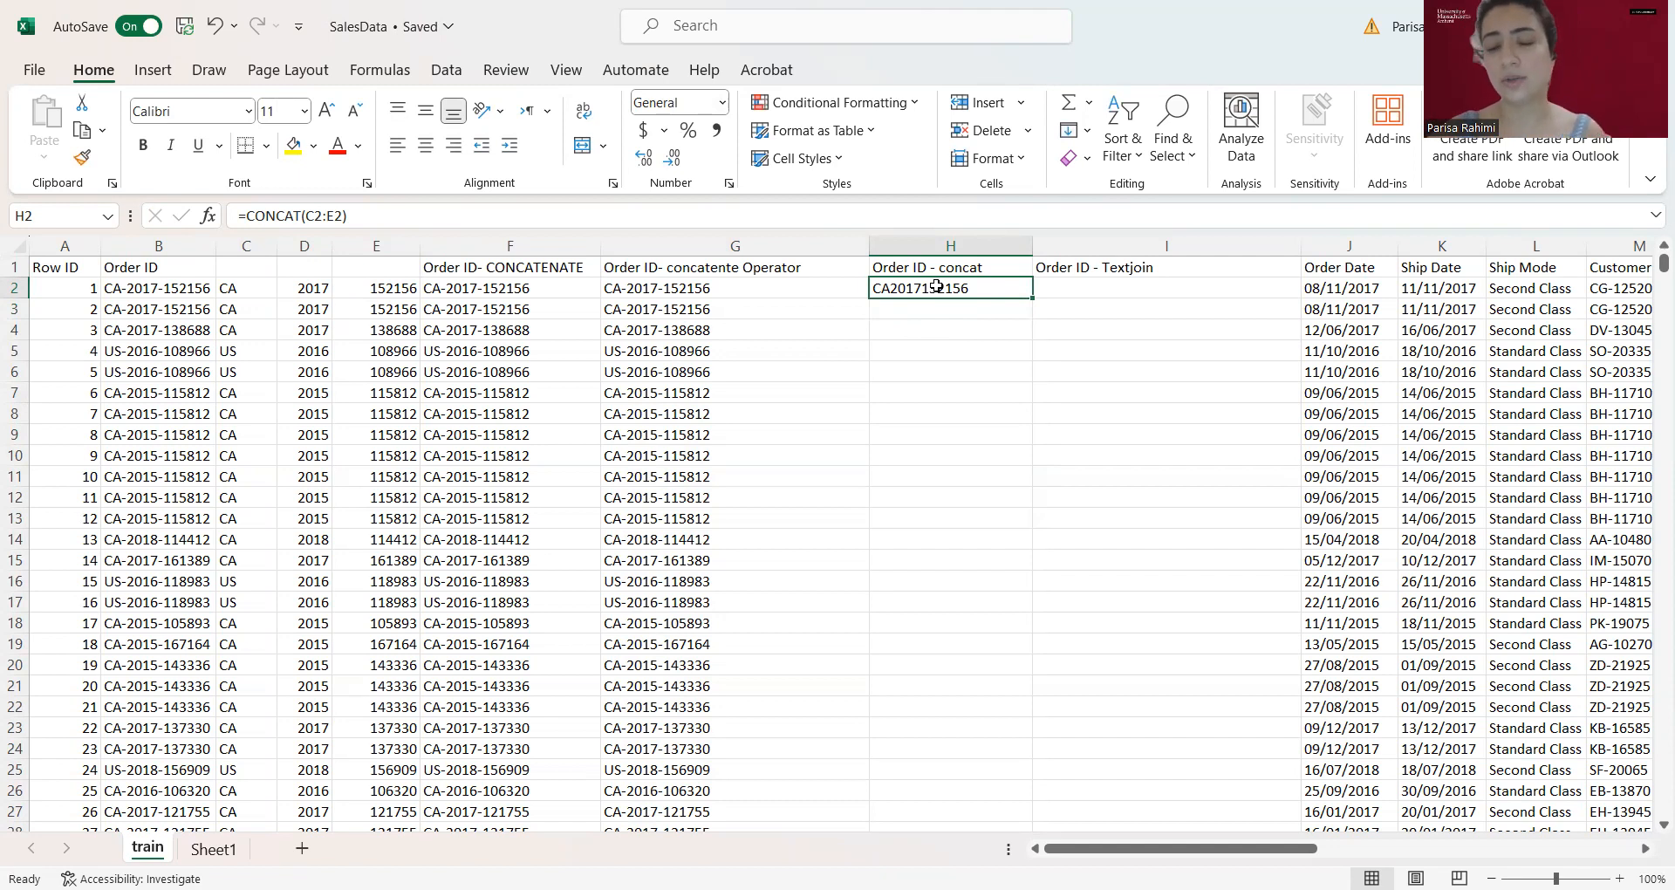
Enter =TEXTJOIN("-",TRUE,C2:E2) in cell I2 and fill it down the whole data column
key("Right")
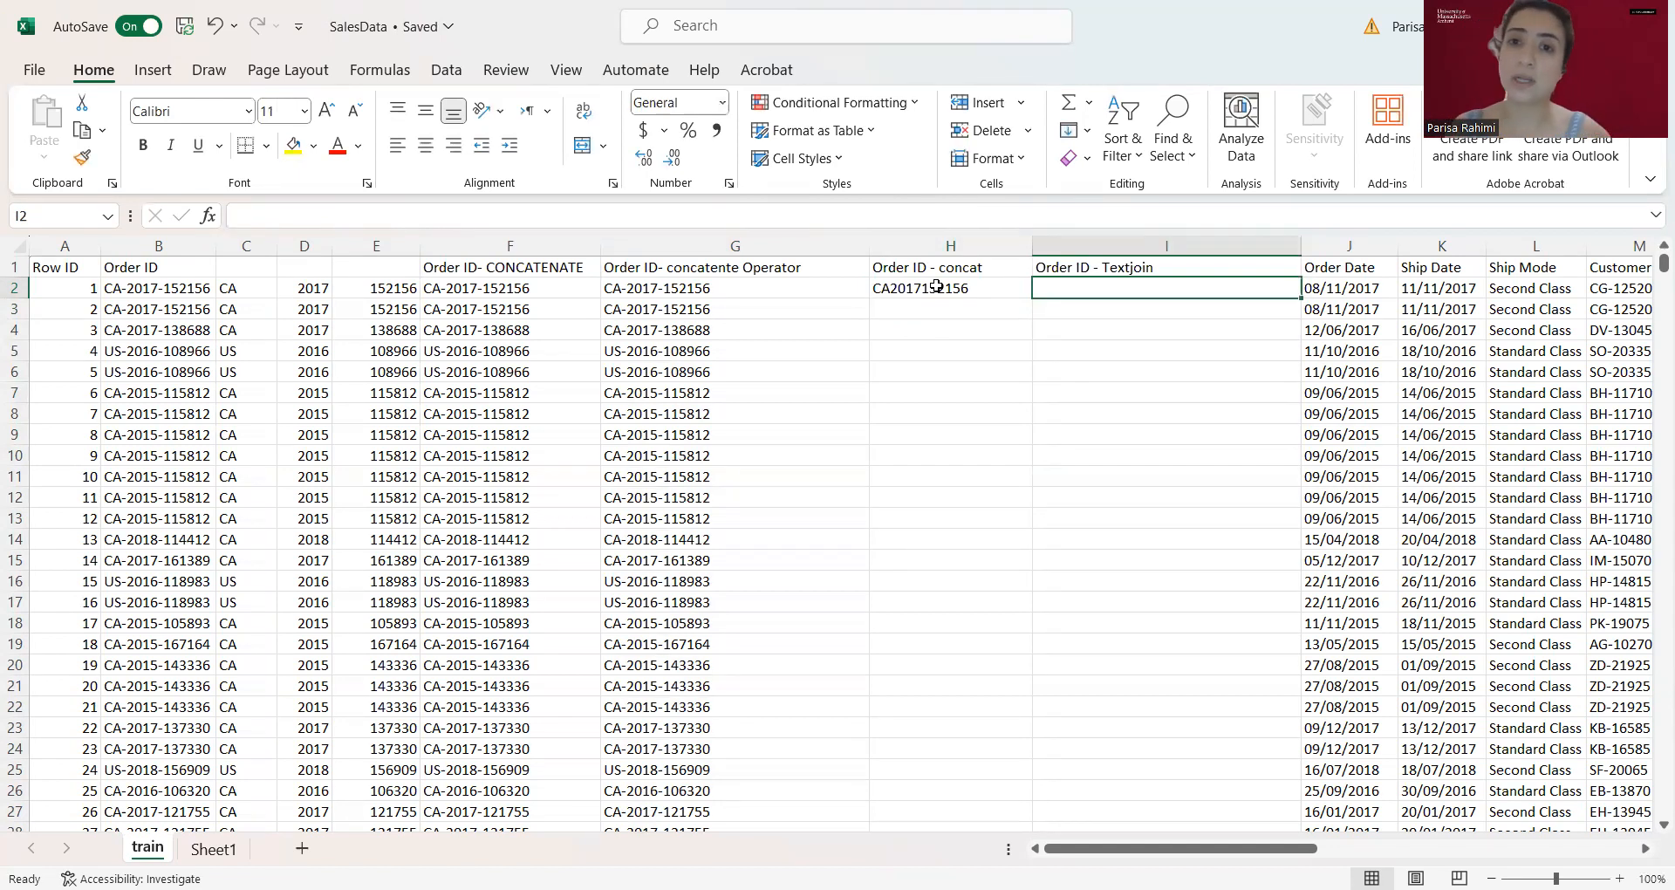
type("=")
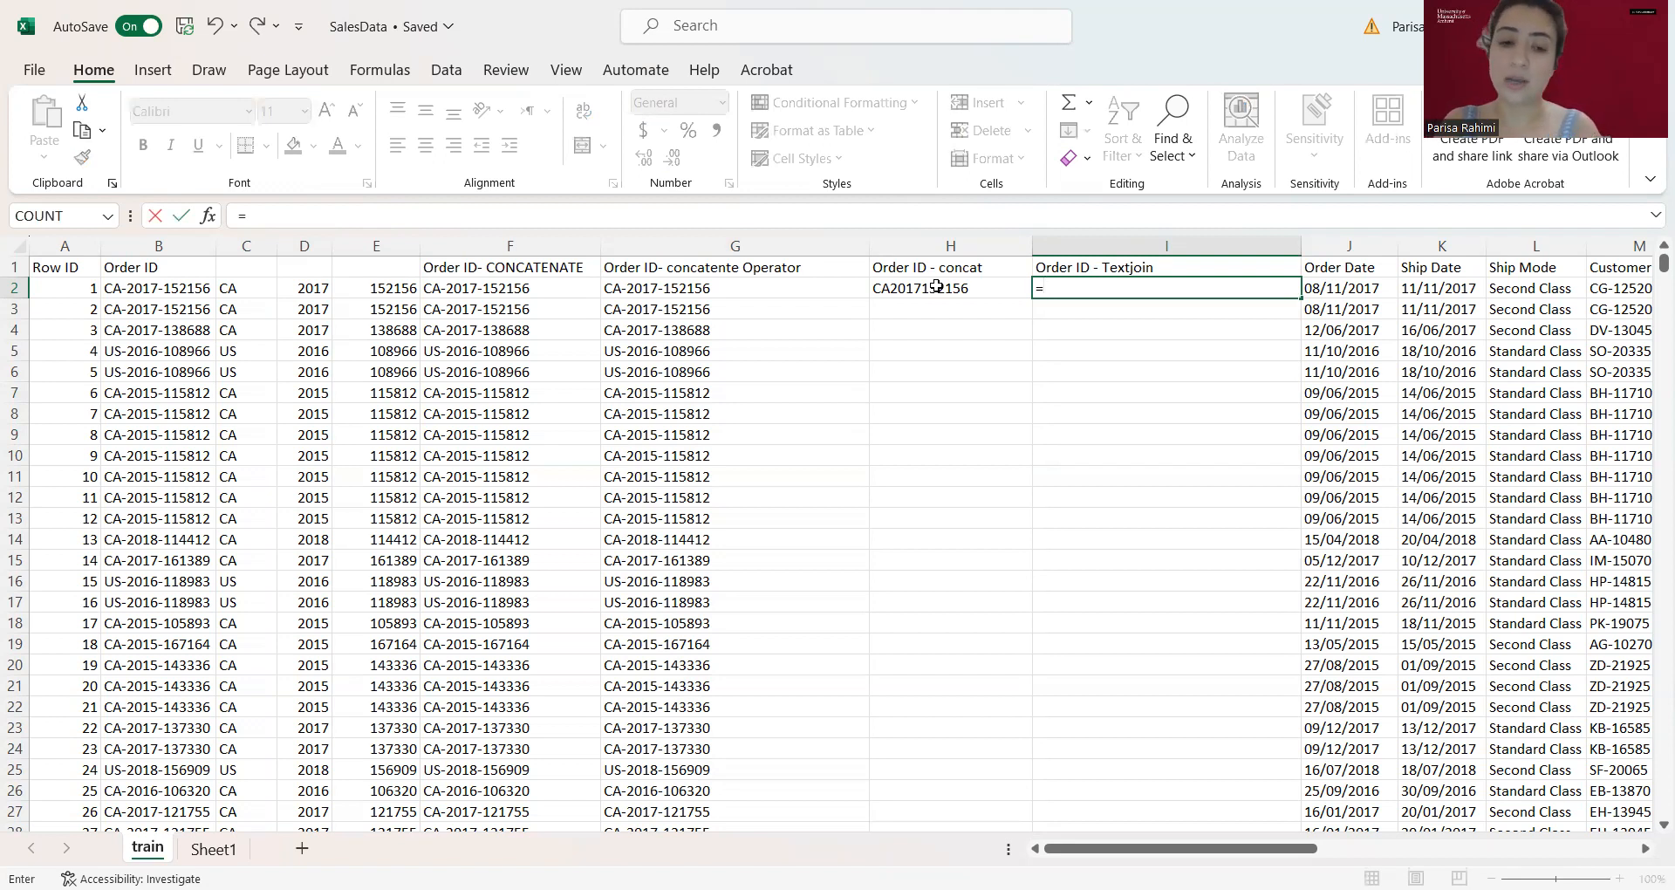
type("t")
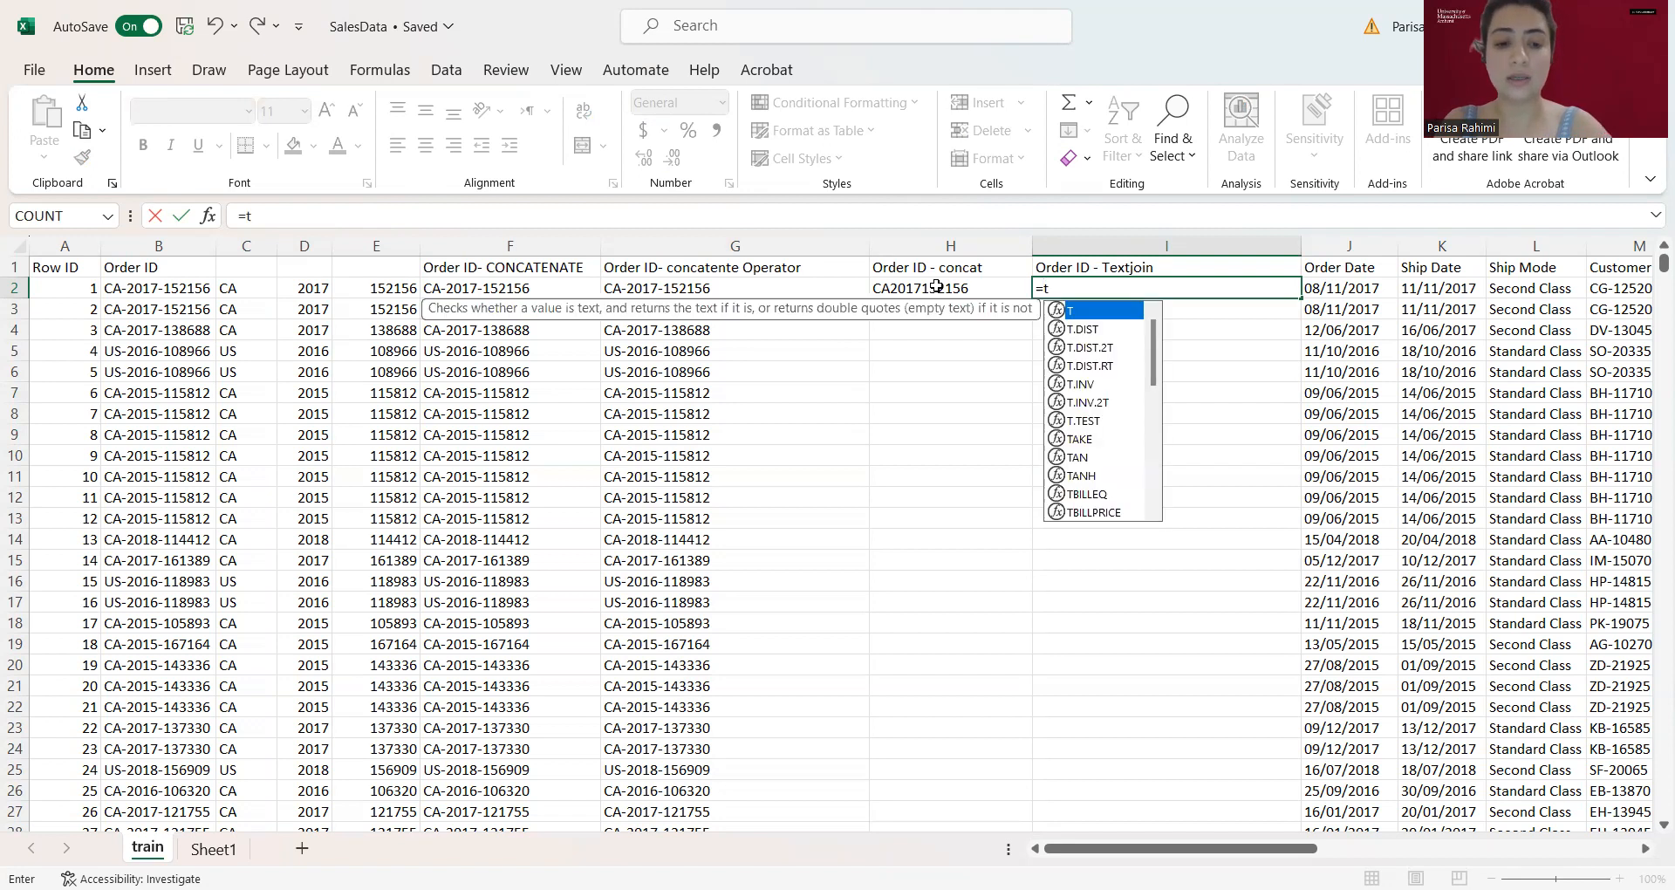
type("ext")
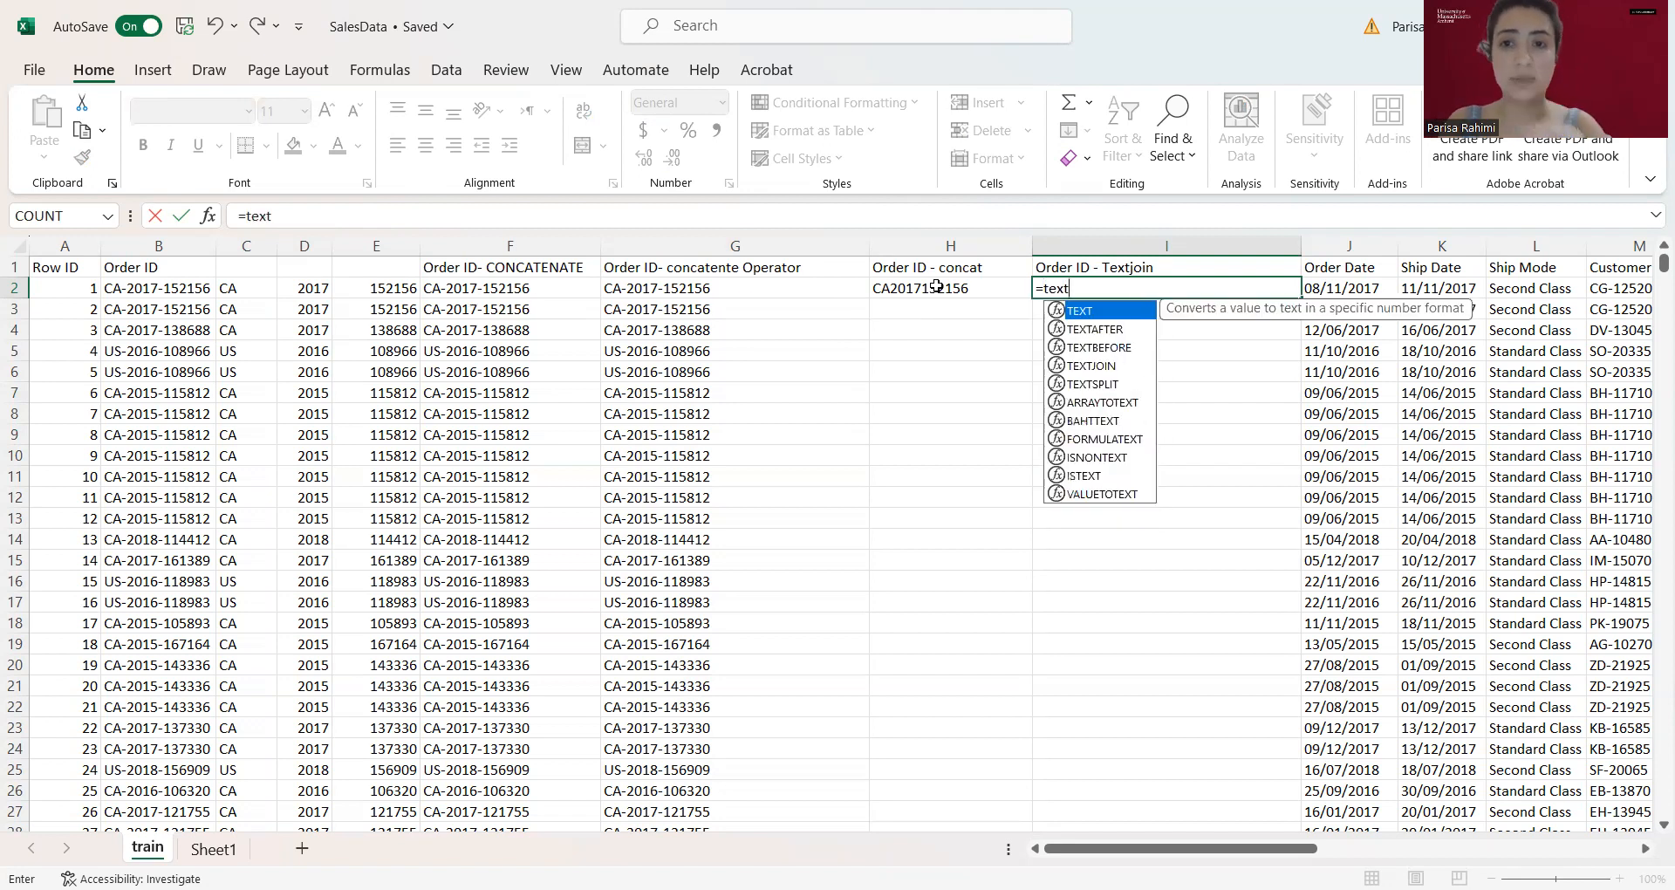
type("jo")
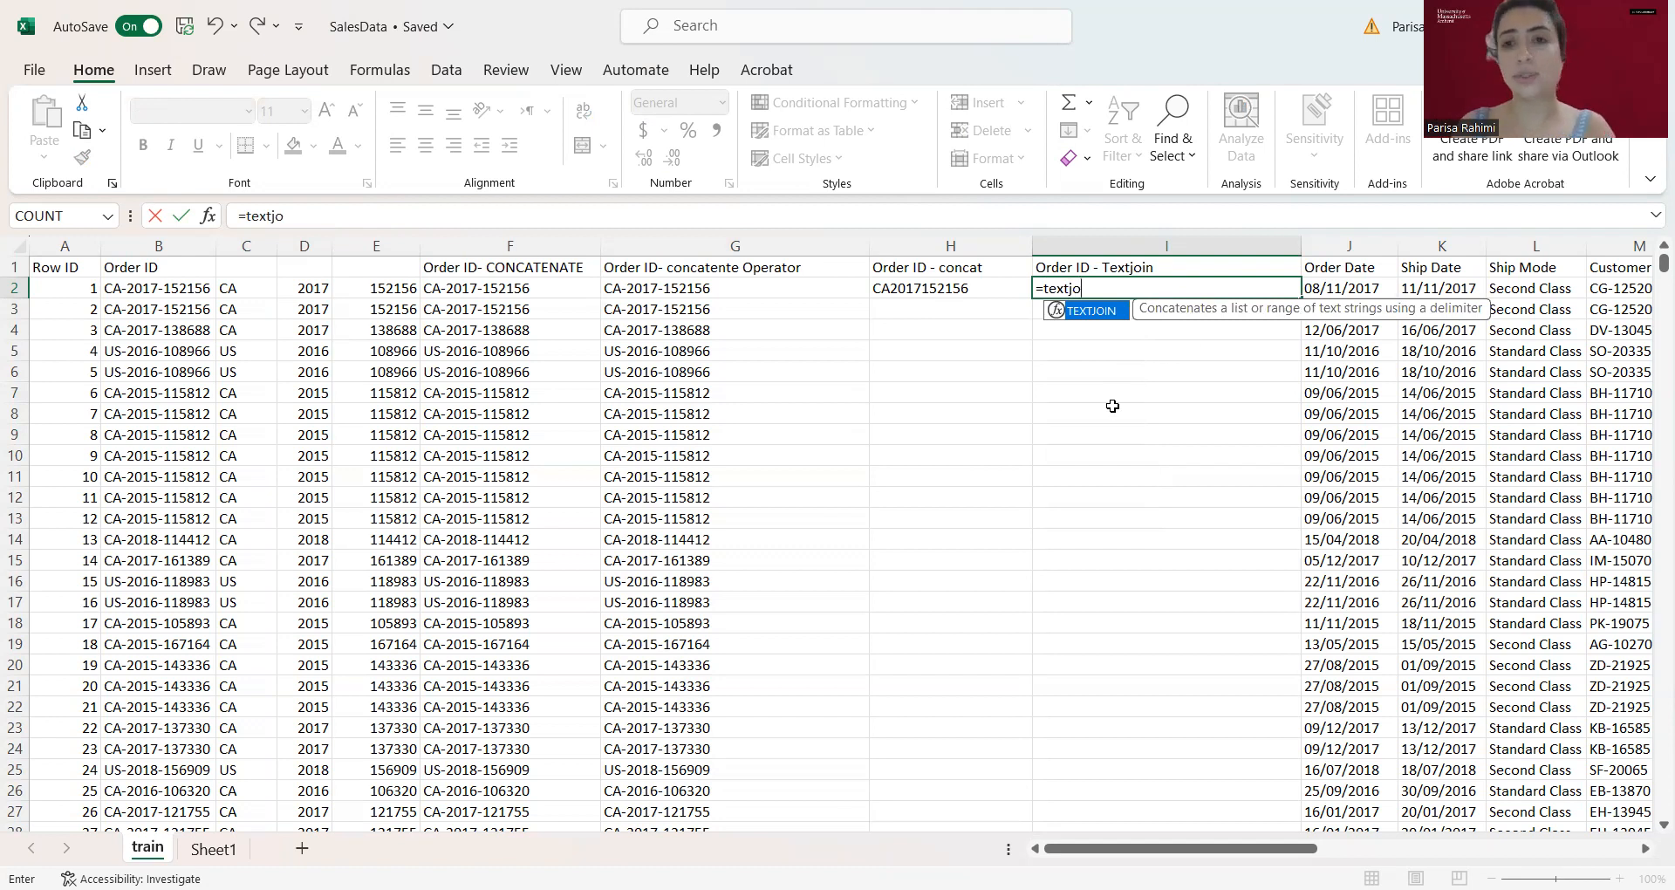
key("Tab")
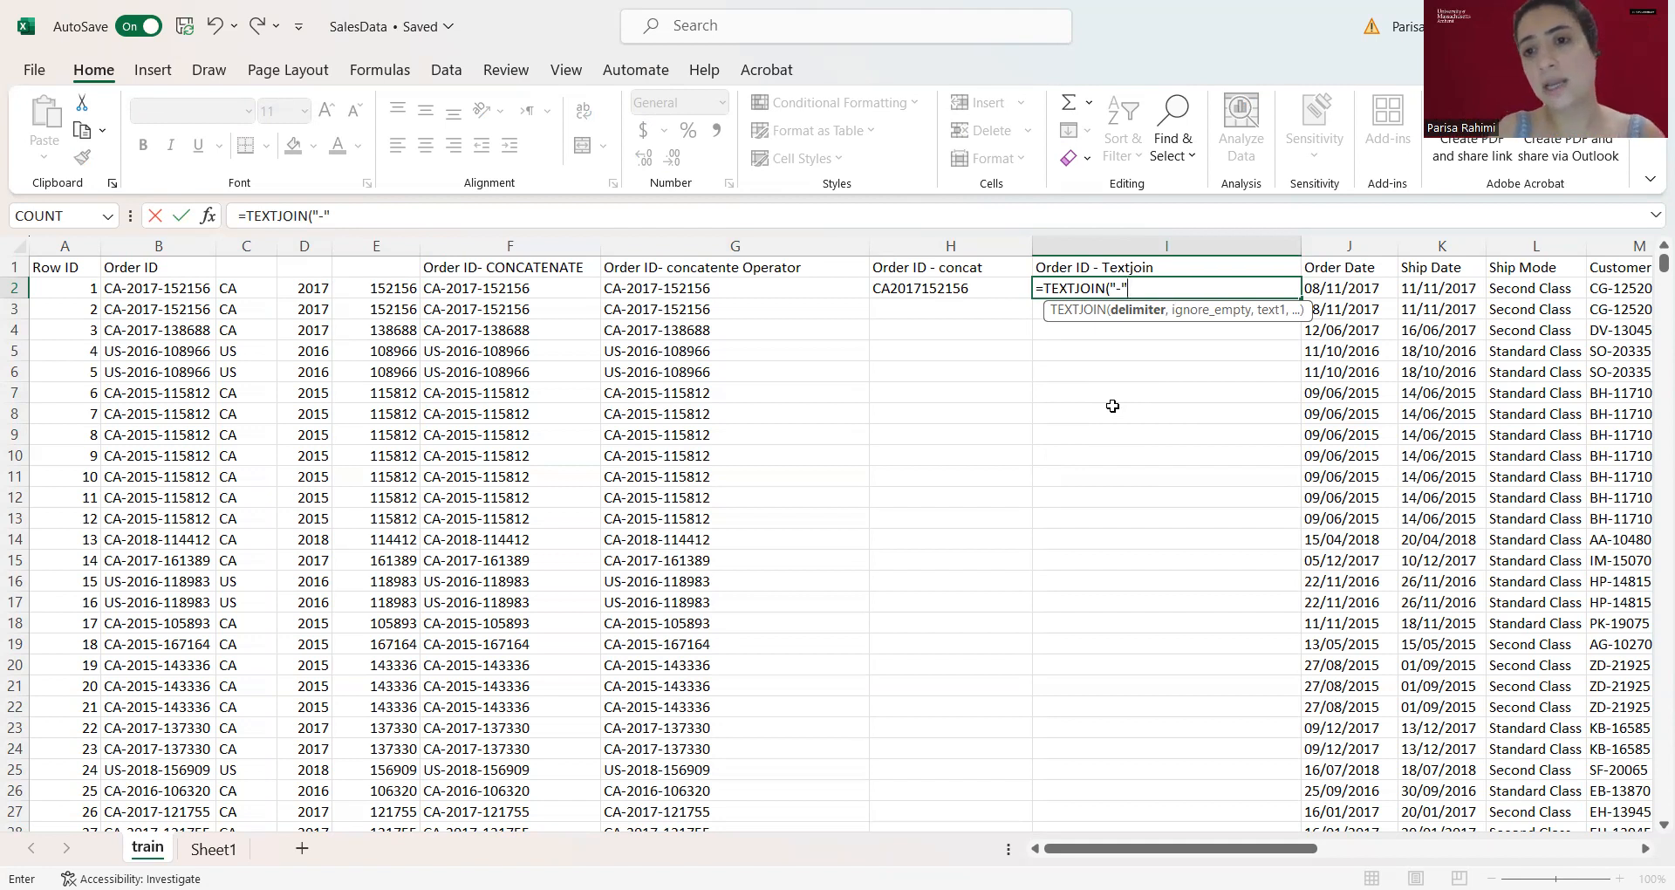
type(",")
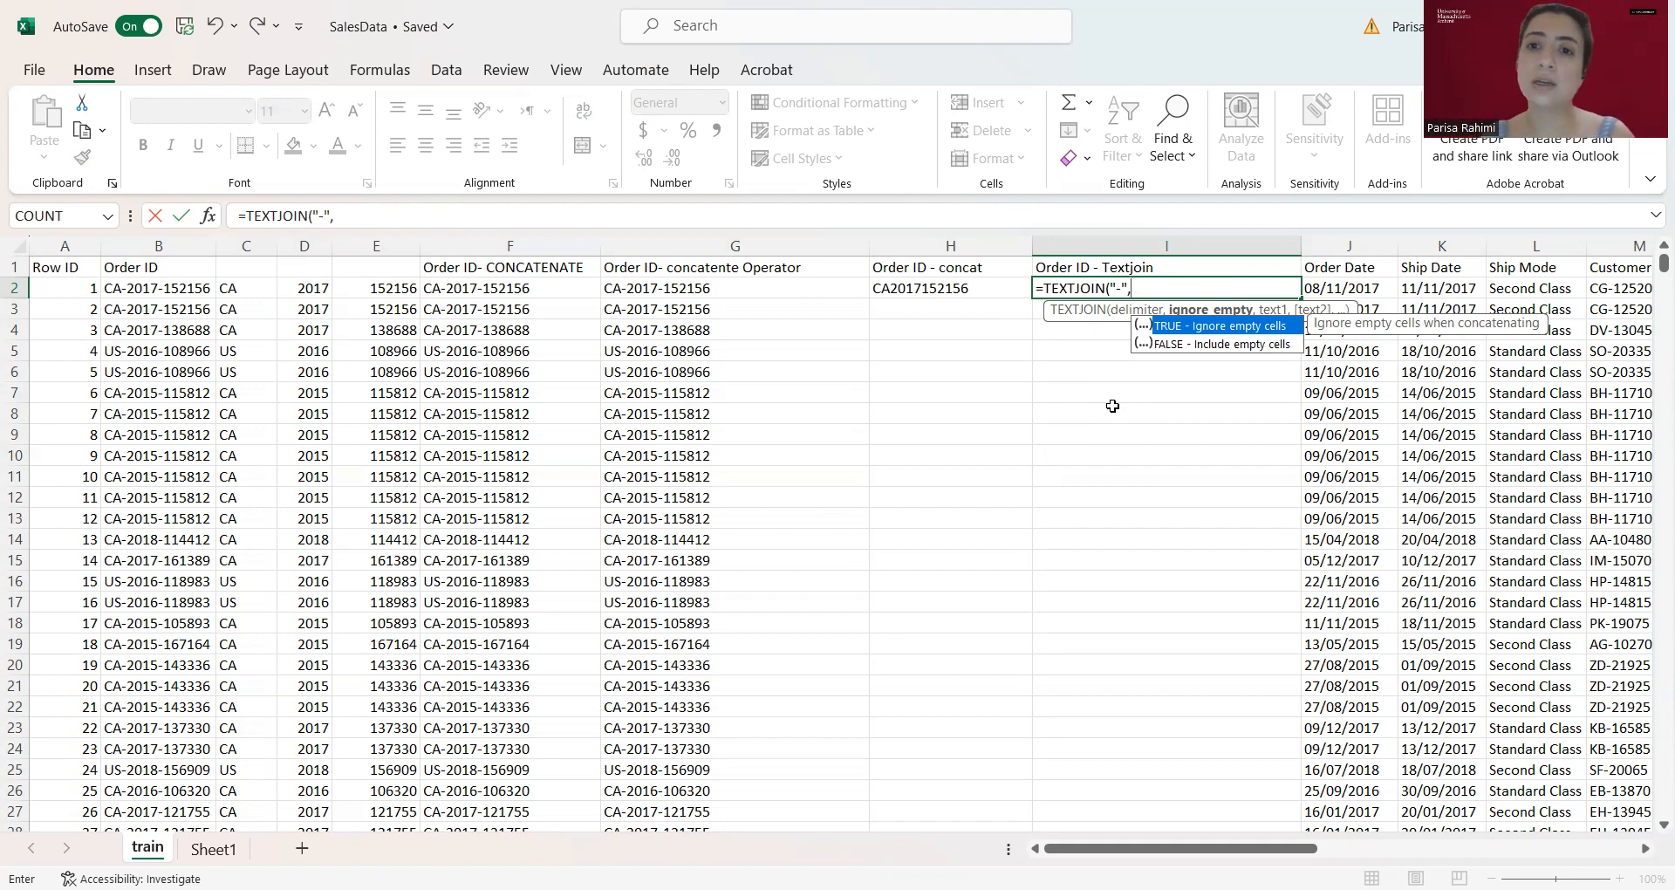
type("TR")
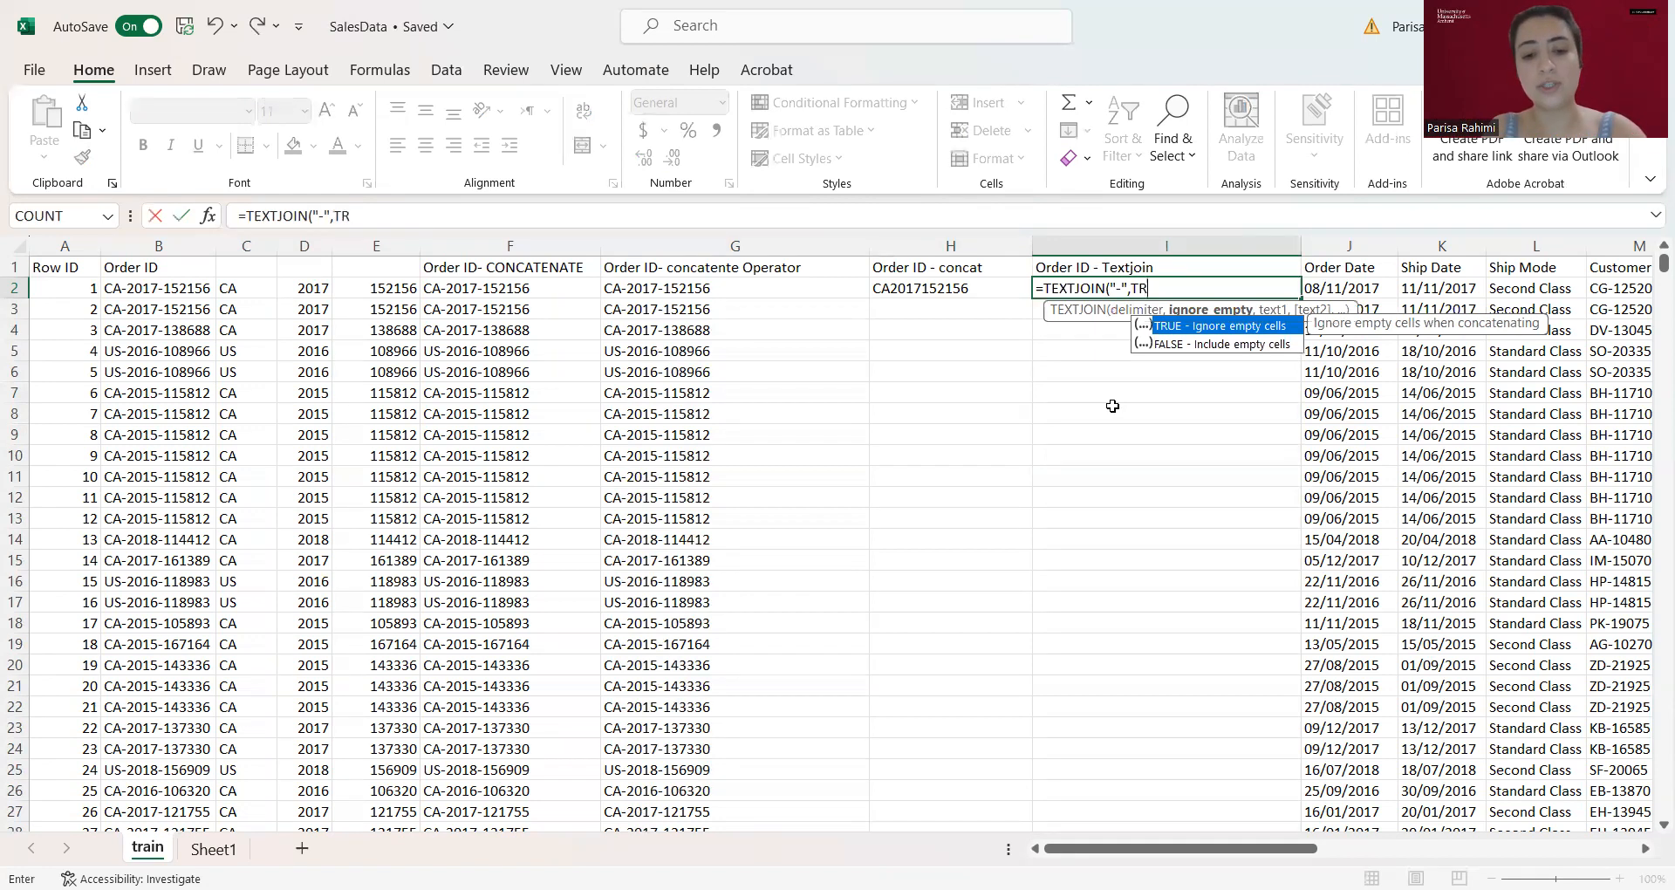
type("UE")
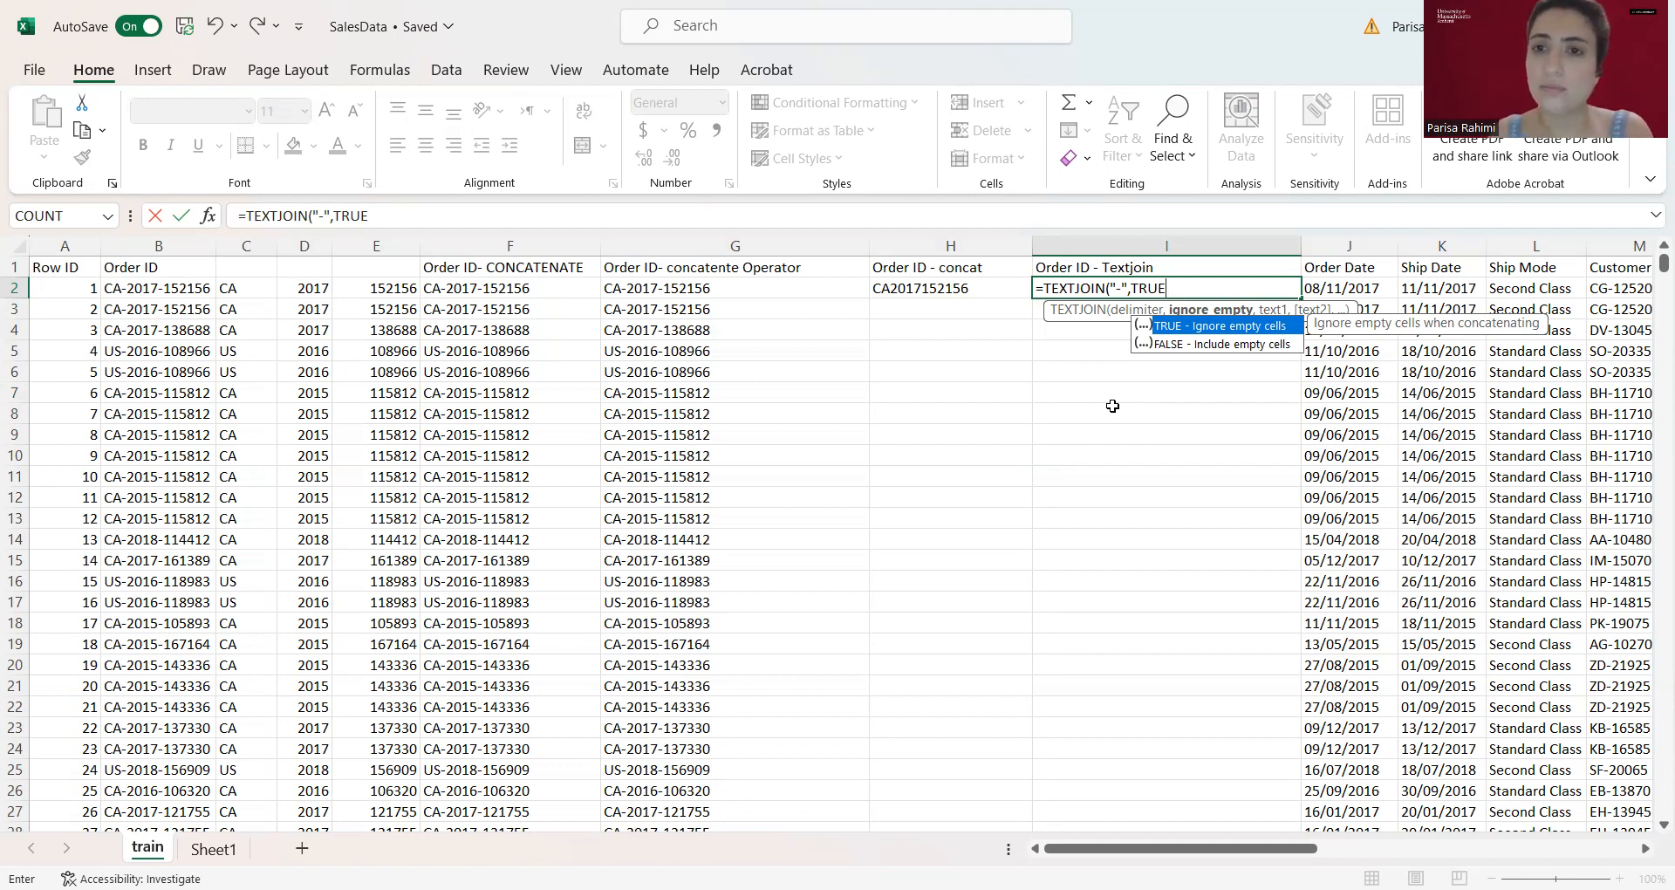
type(",")
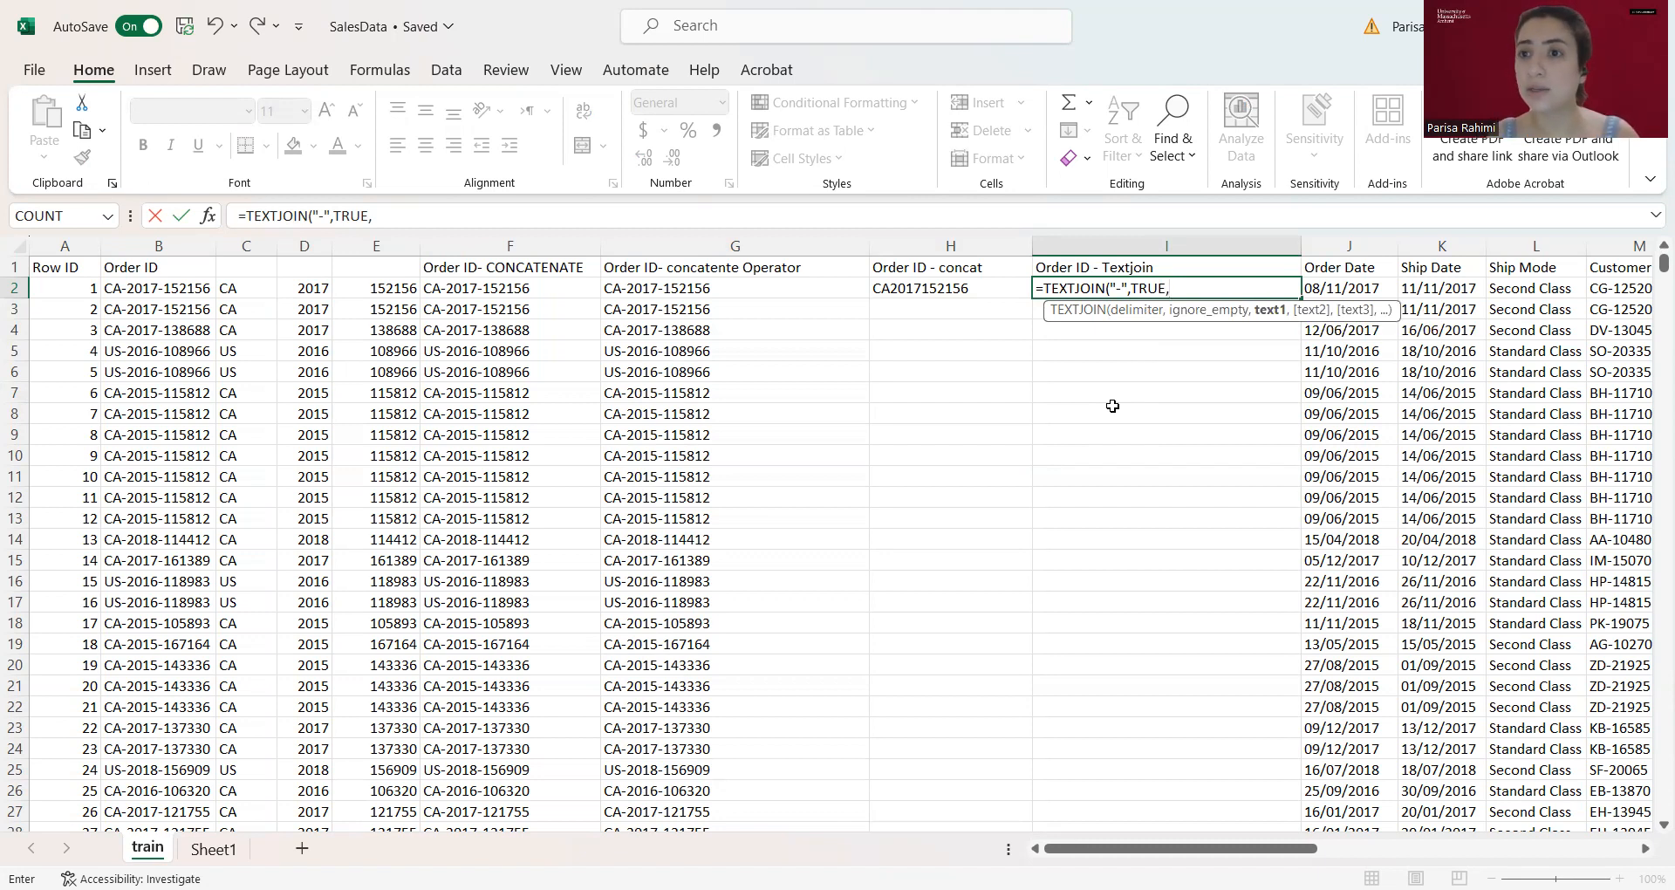
left_click_drag(253, 288, 384, 285)
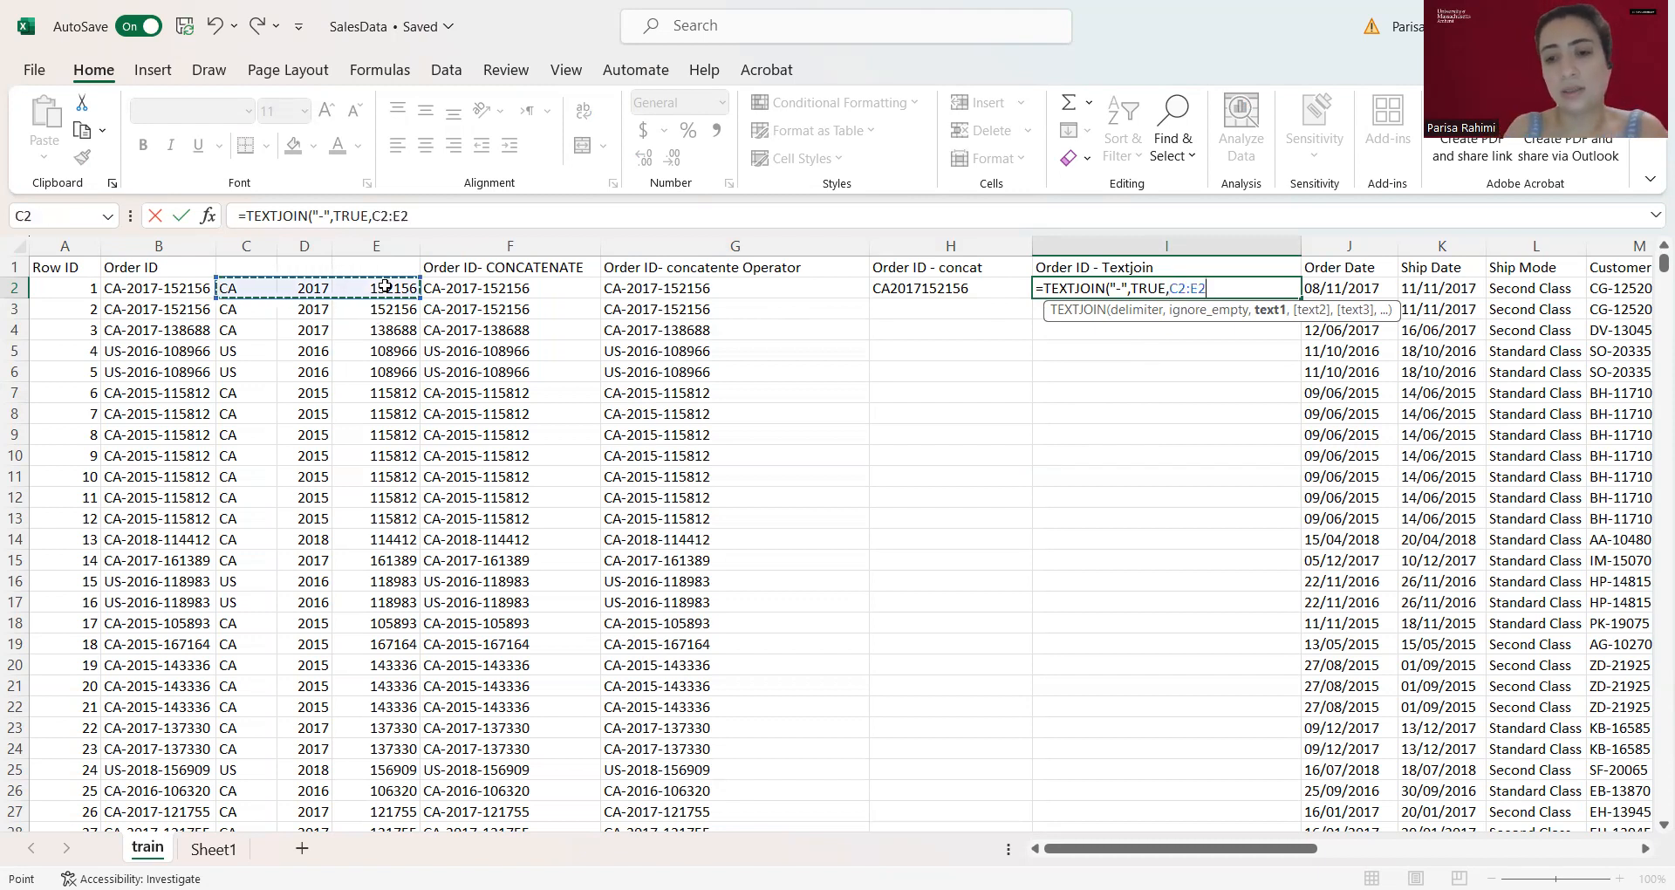
type(")")
key("Return")
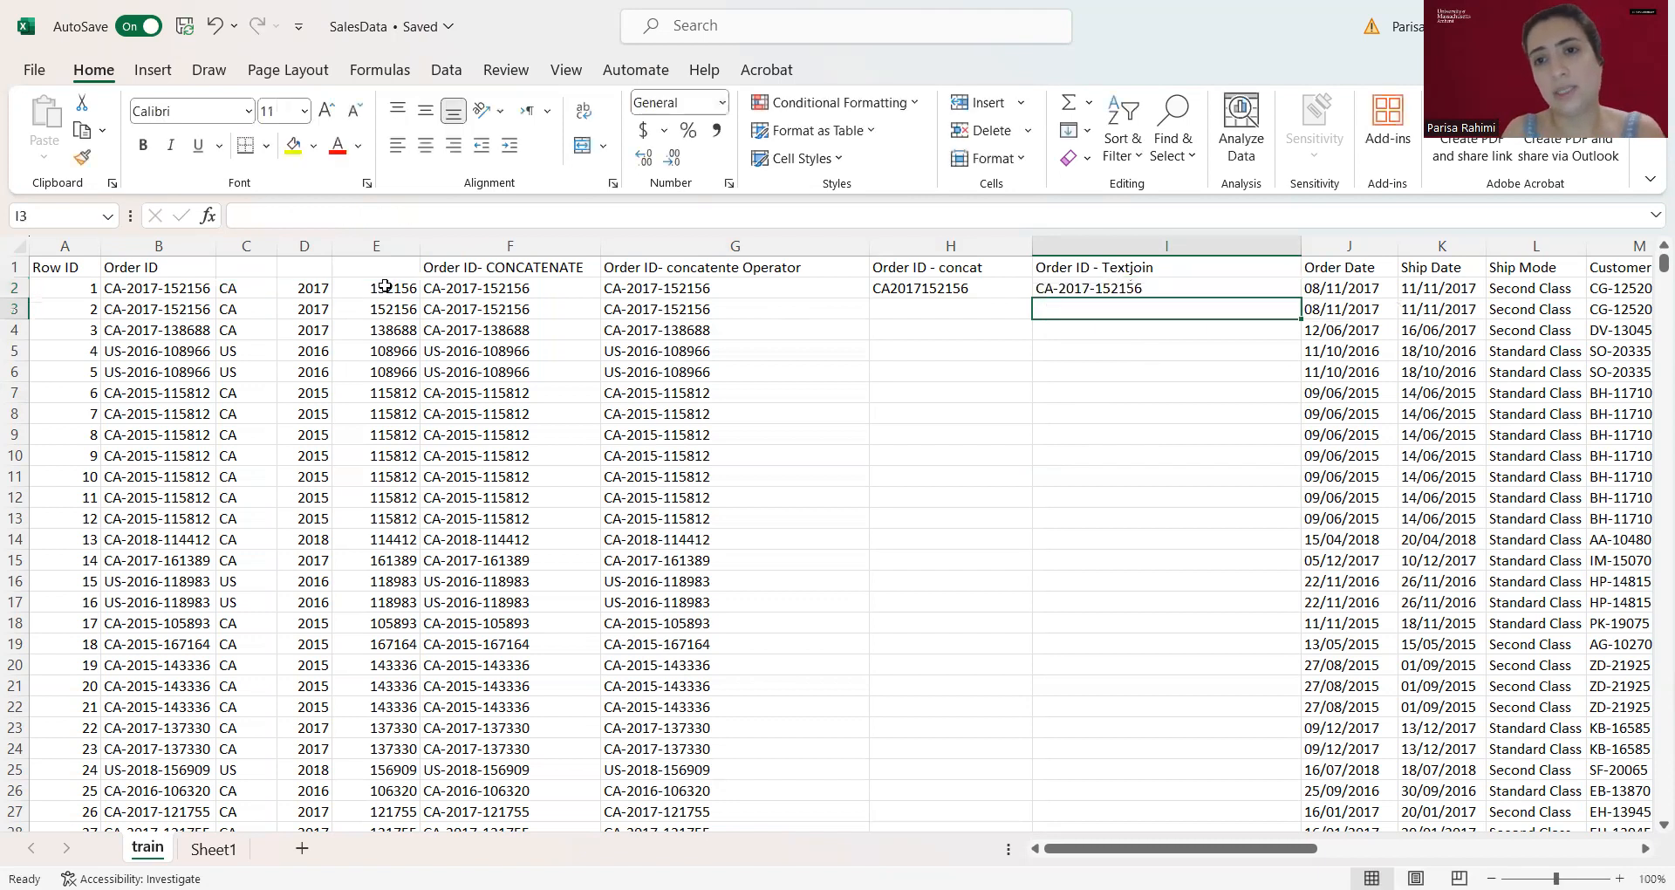
left_click(1159, 285)
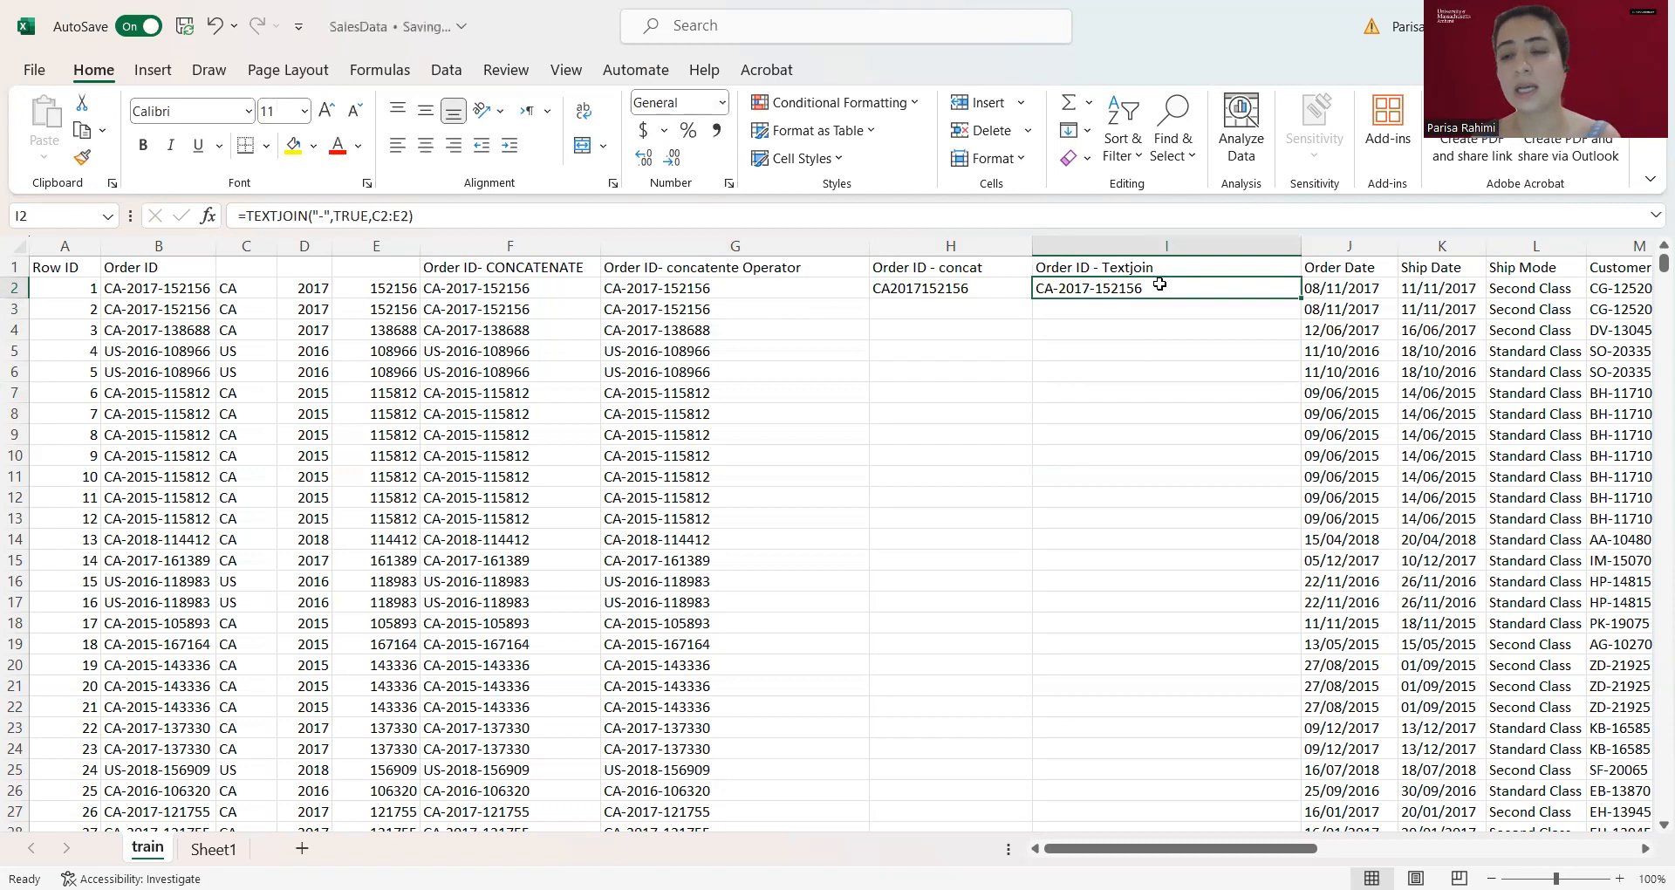
double_click(1303, 299)
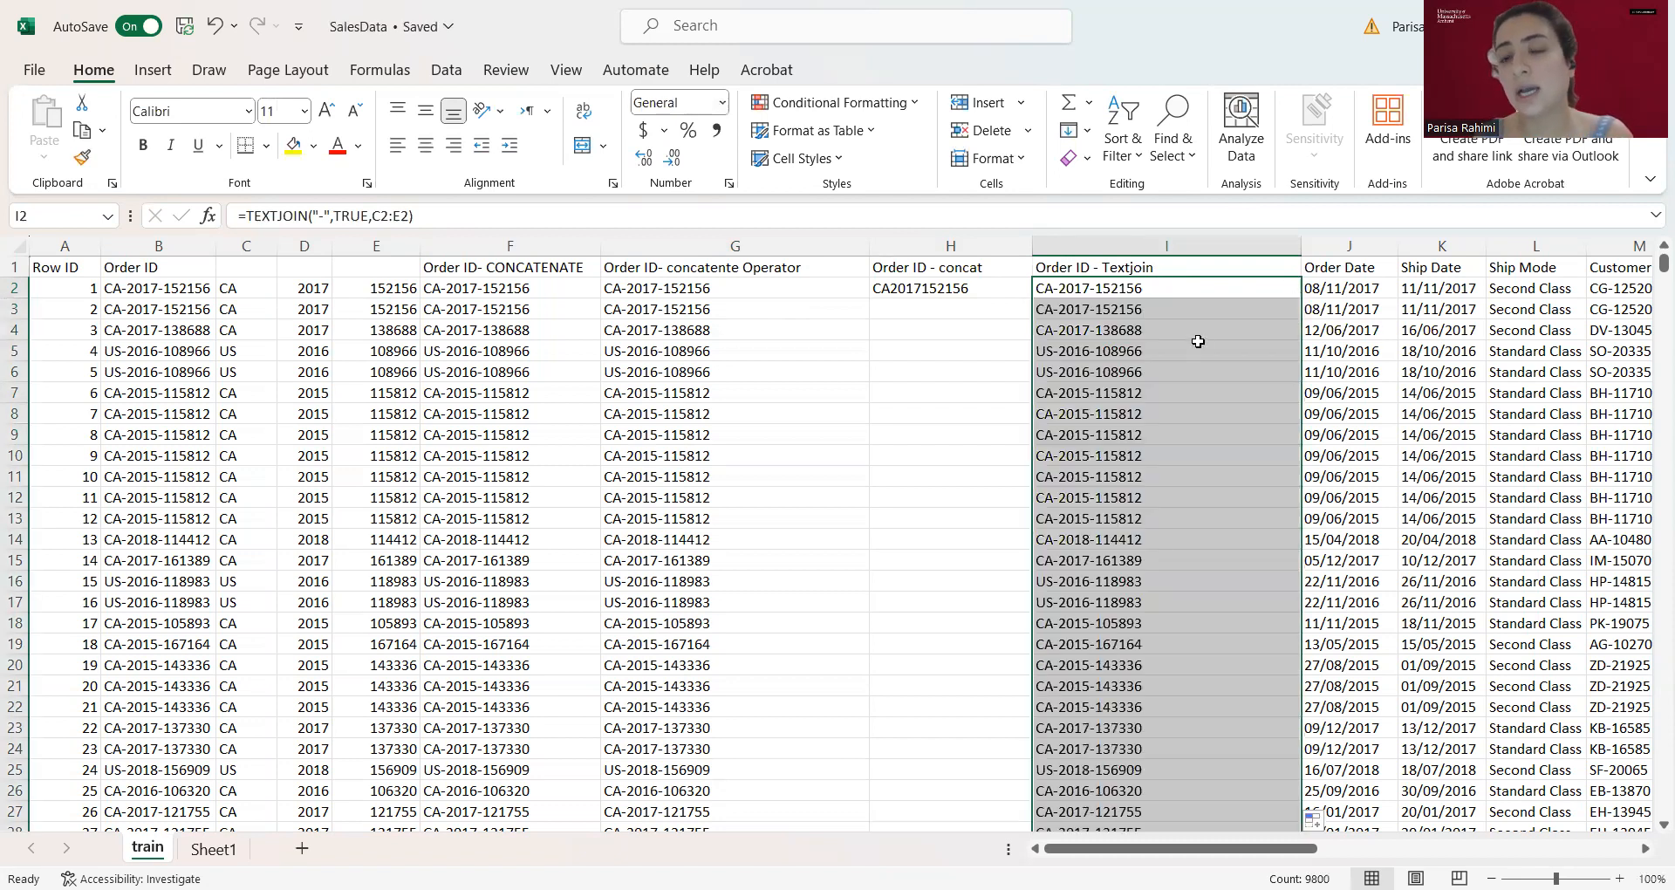